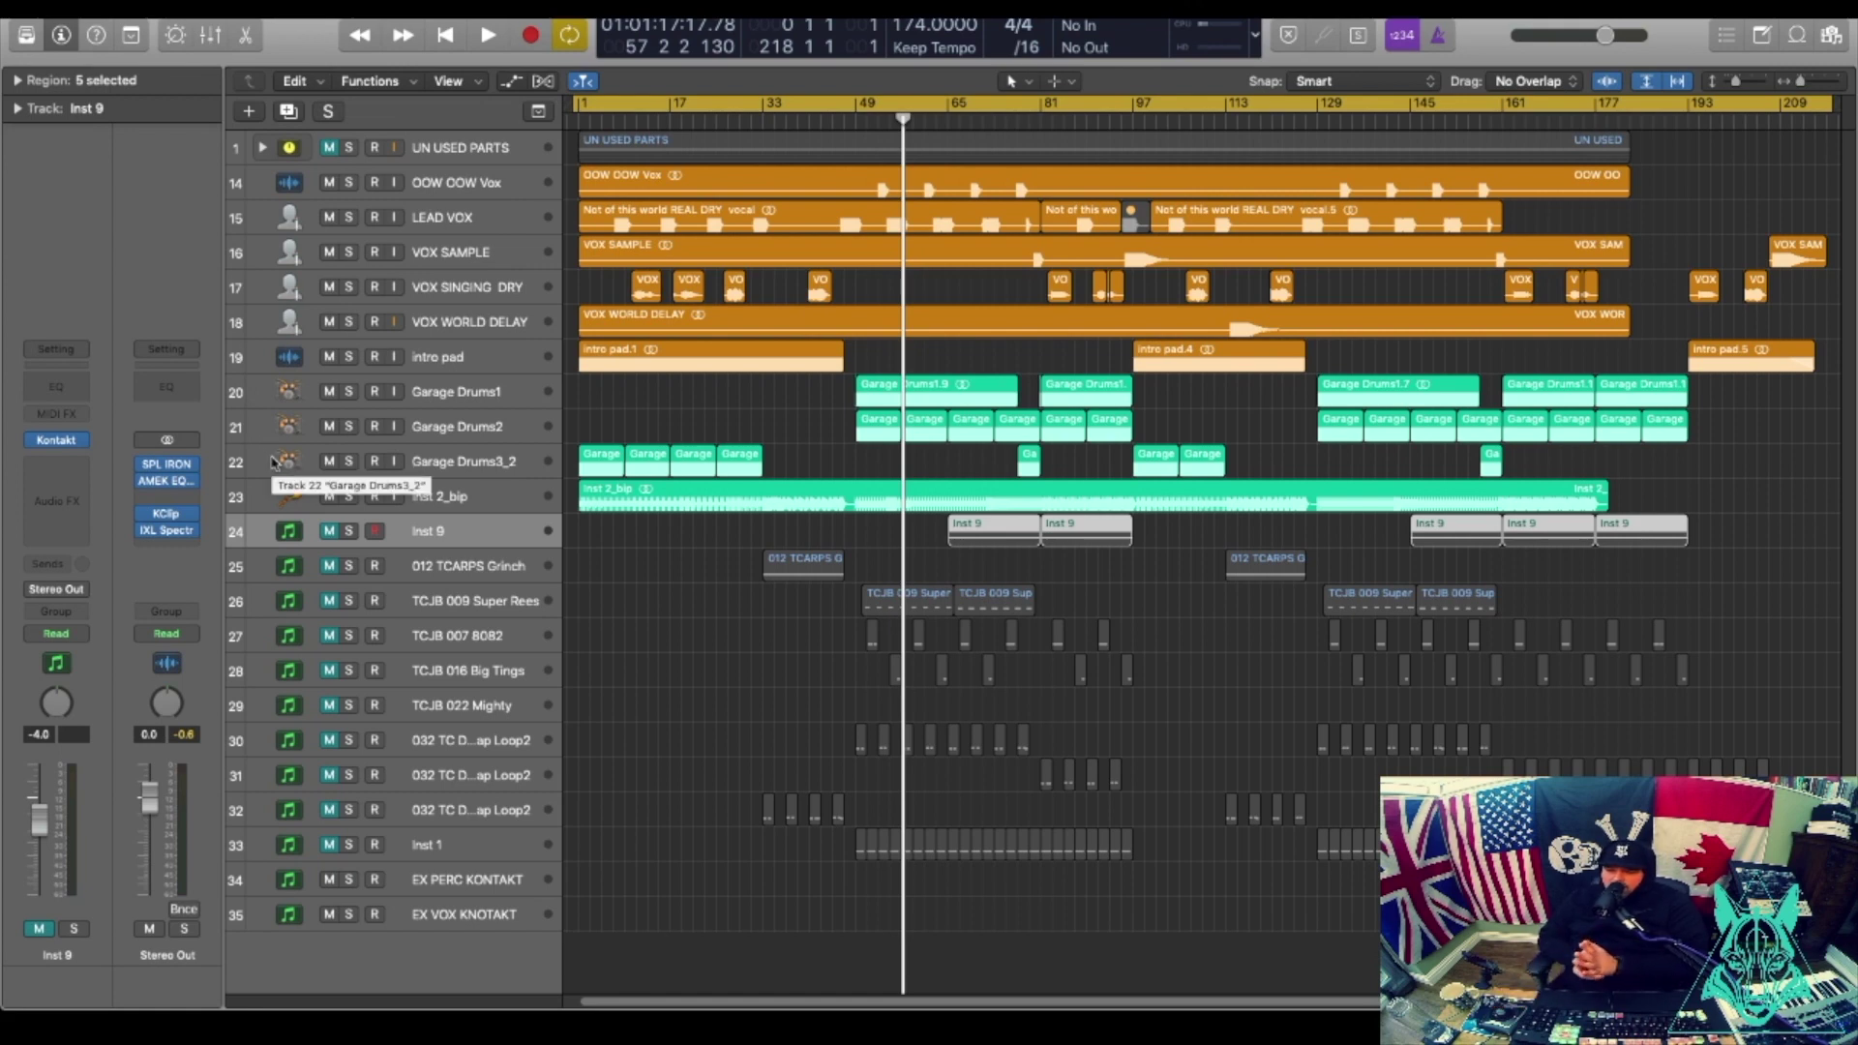
Play the arrangement from about bar 50 with the lower instrument tracks muted to audition the drums and vocals.
key(space)
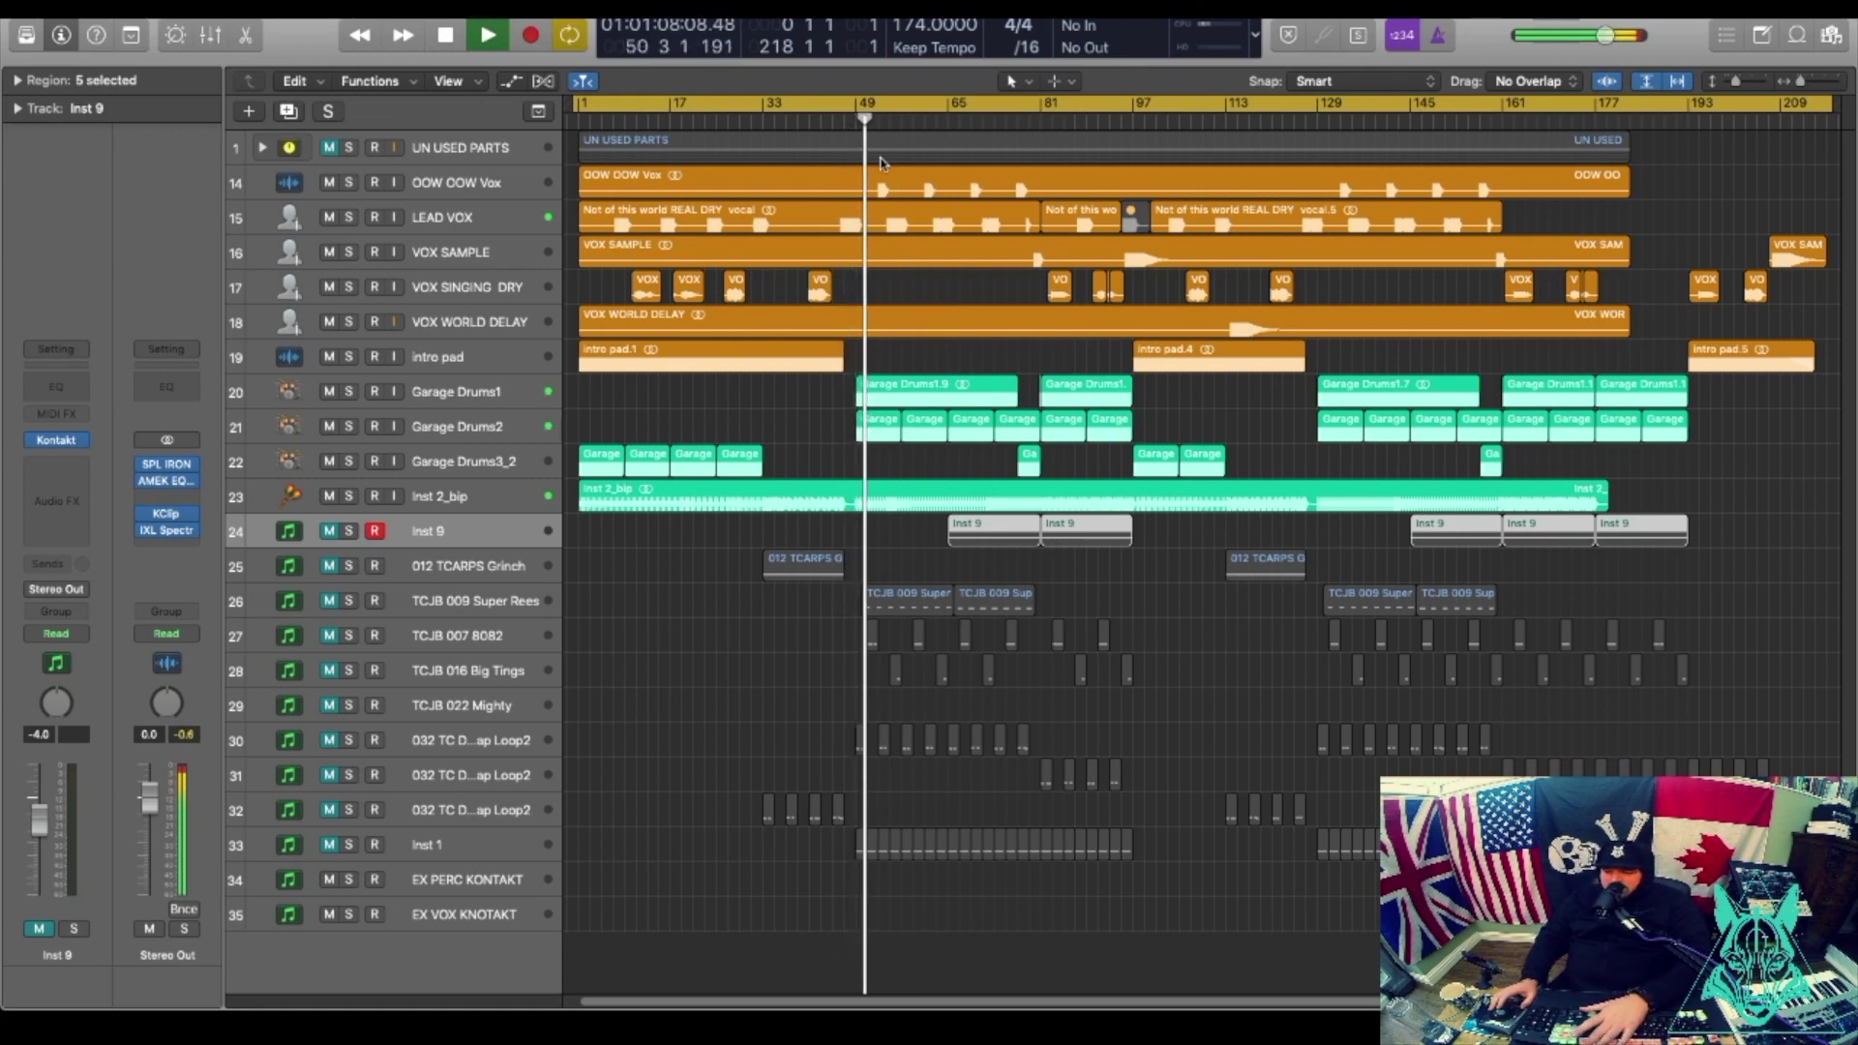
key(XF86AudioLowerVolume)
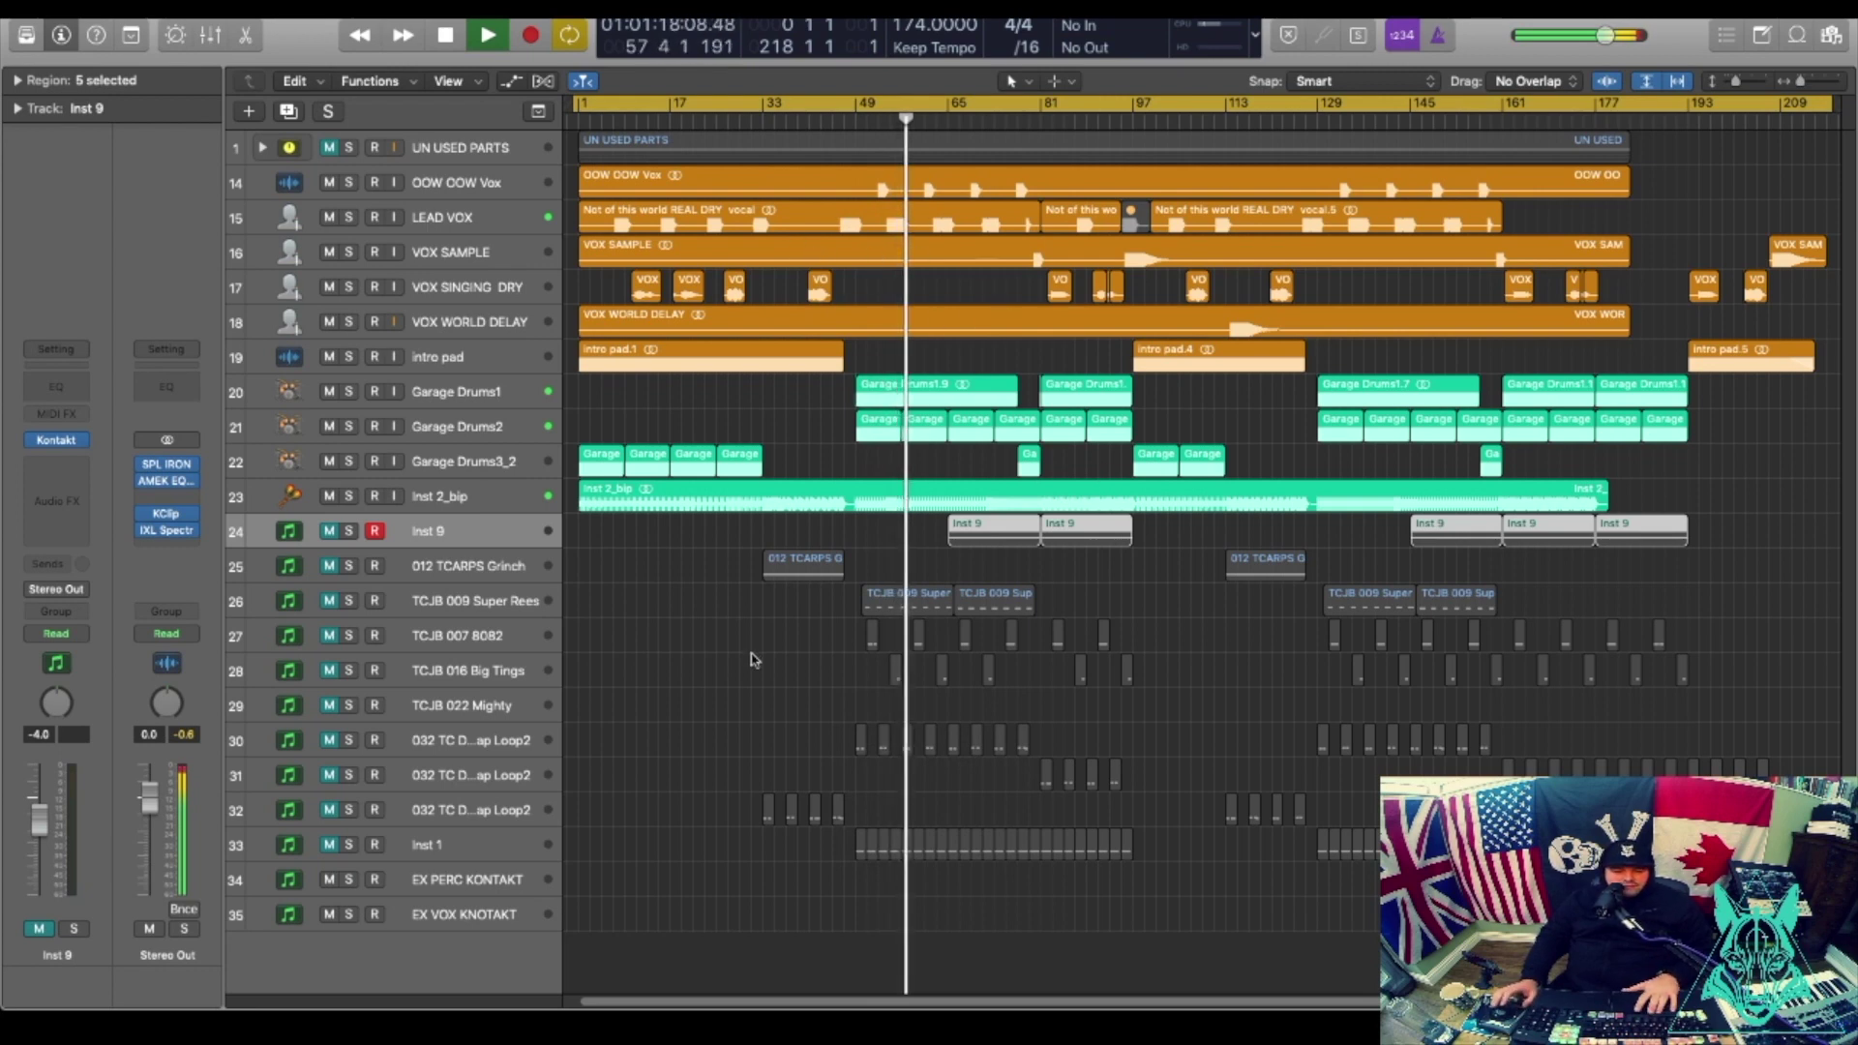
key(space)
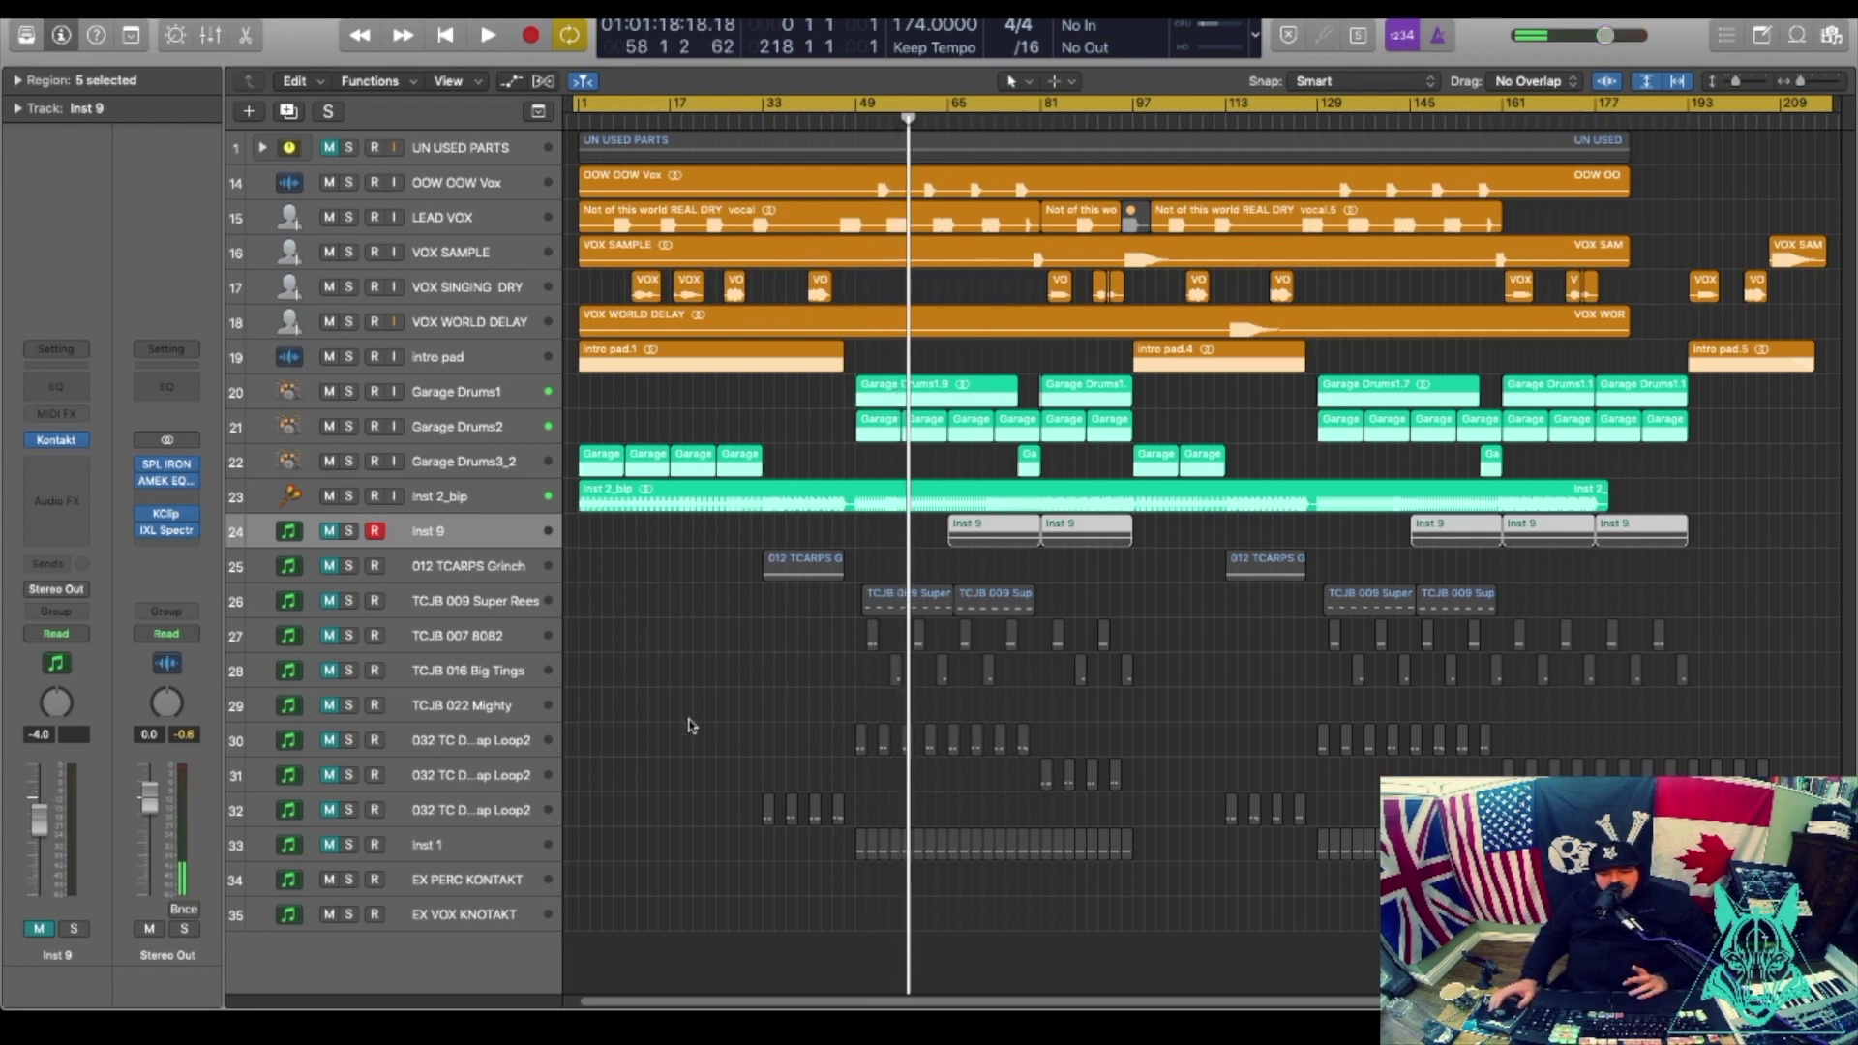
Inspect the Vital patch on the TCJB 007 8082 track and close its plug-in window.
click(476, 640)
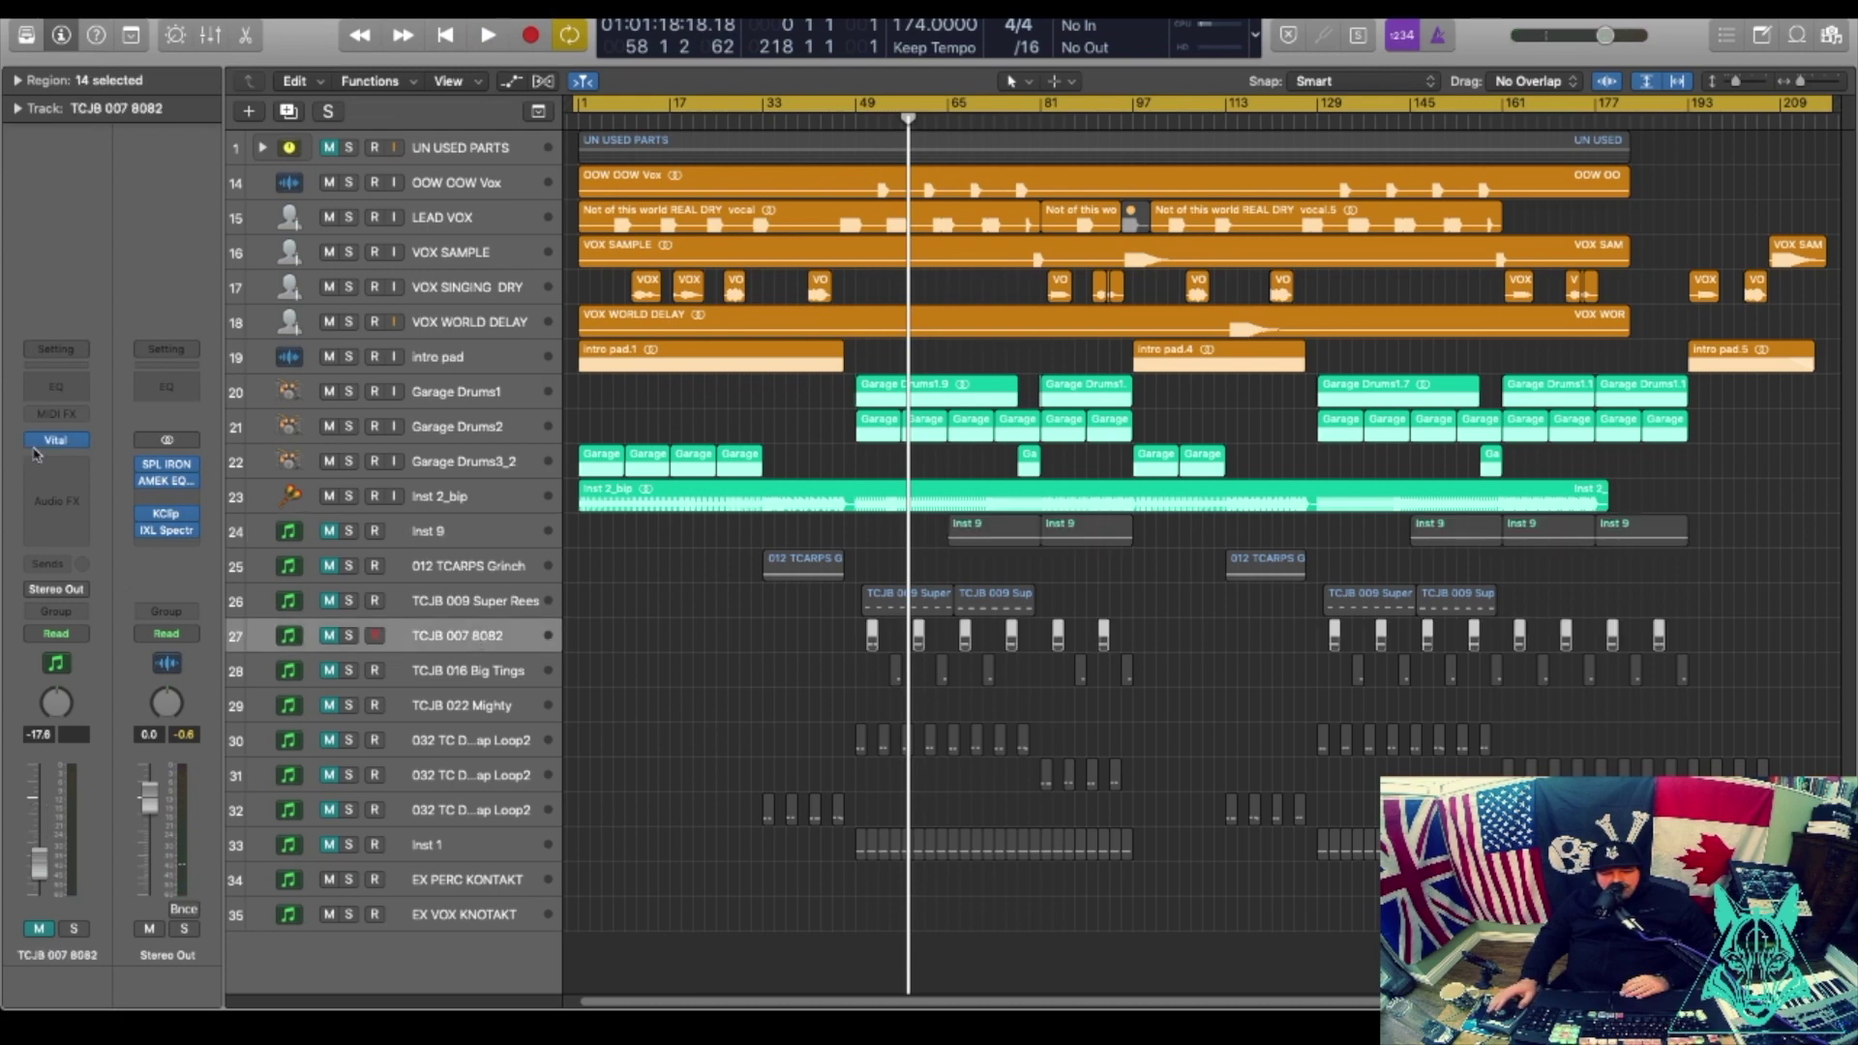
click(56, 441)
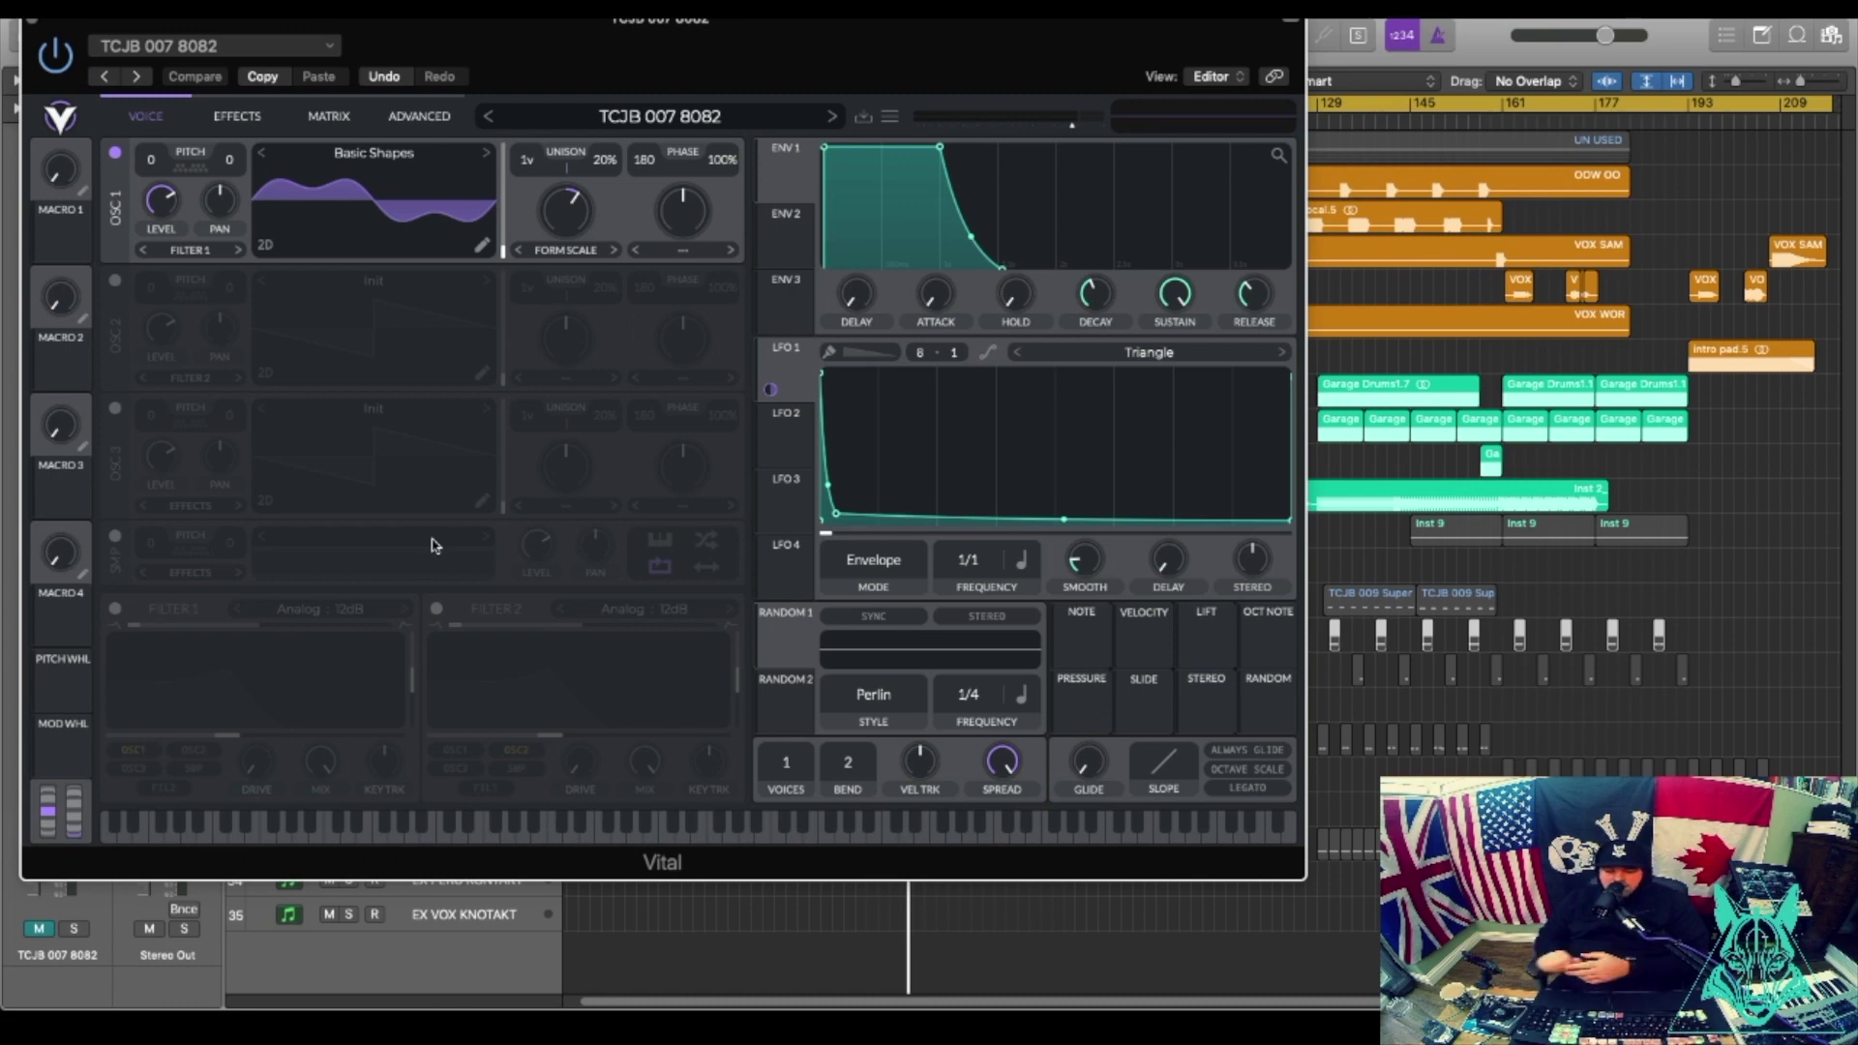
key(v)
Unmute the TCJB 009 Super Rees track and view its Vital patch, closing the plug-in window when done.
click(328, 603)
click(463, 578)
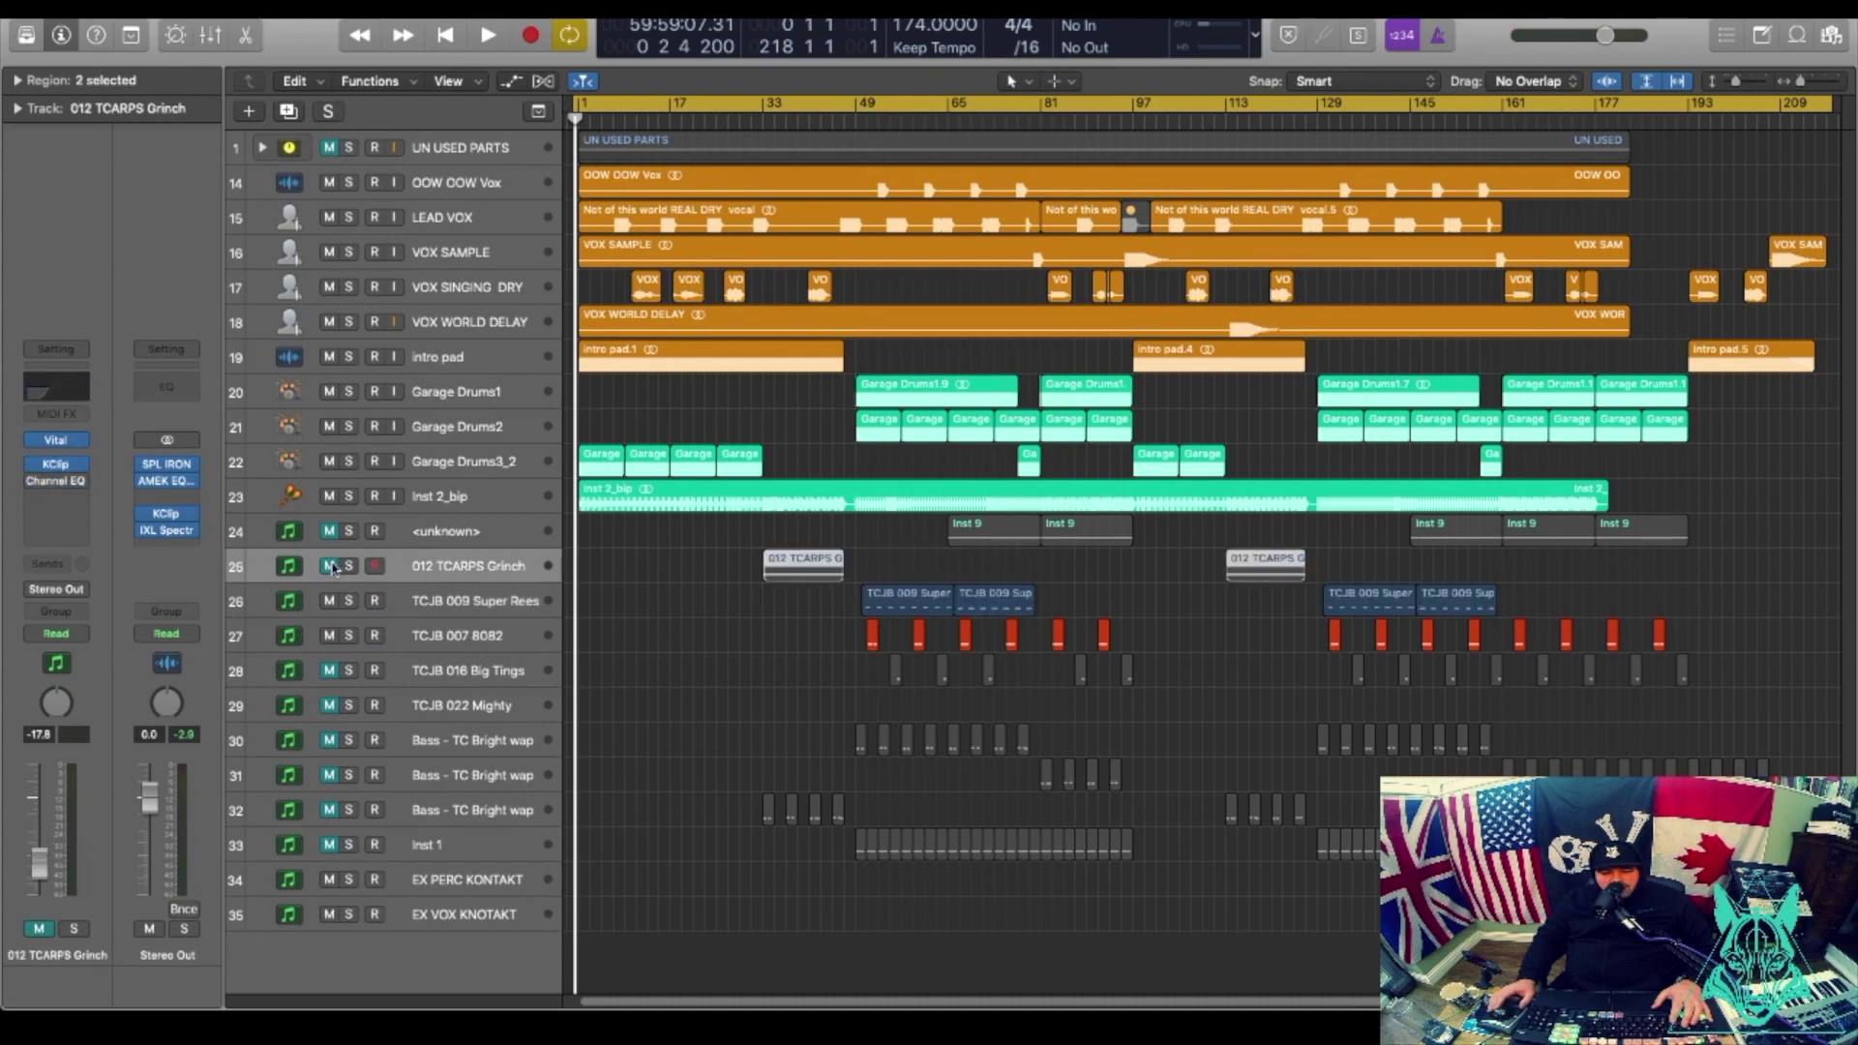
click(465, 601)
click(60, 443)
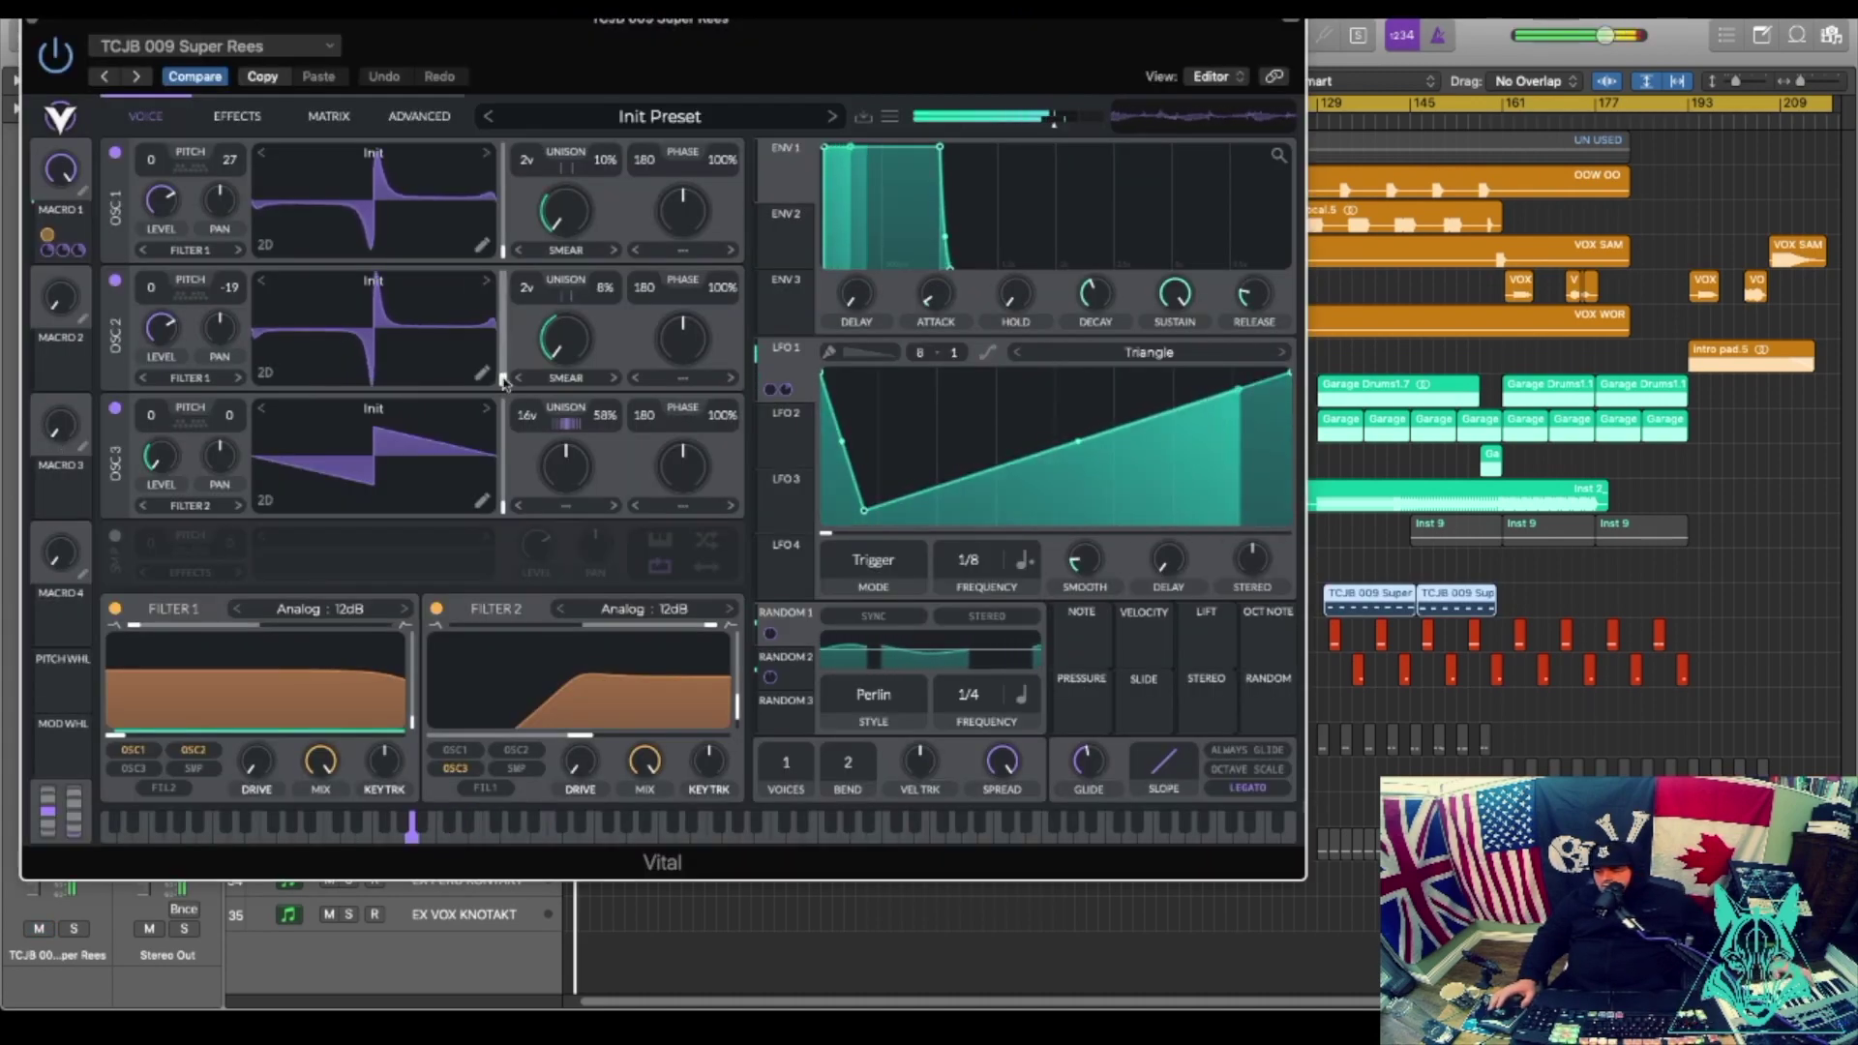
click(35, 22)
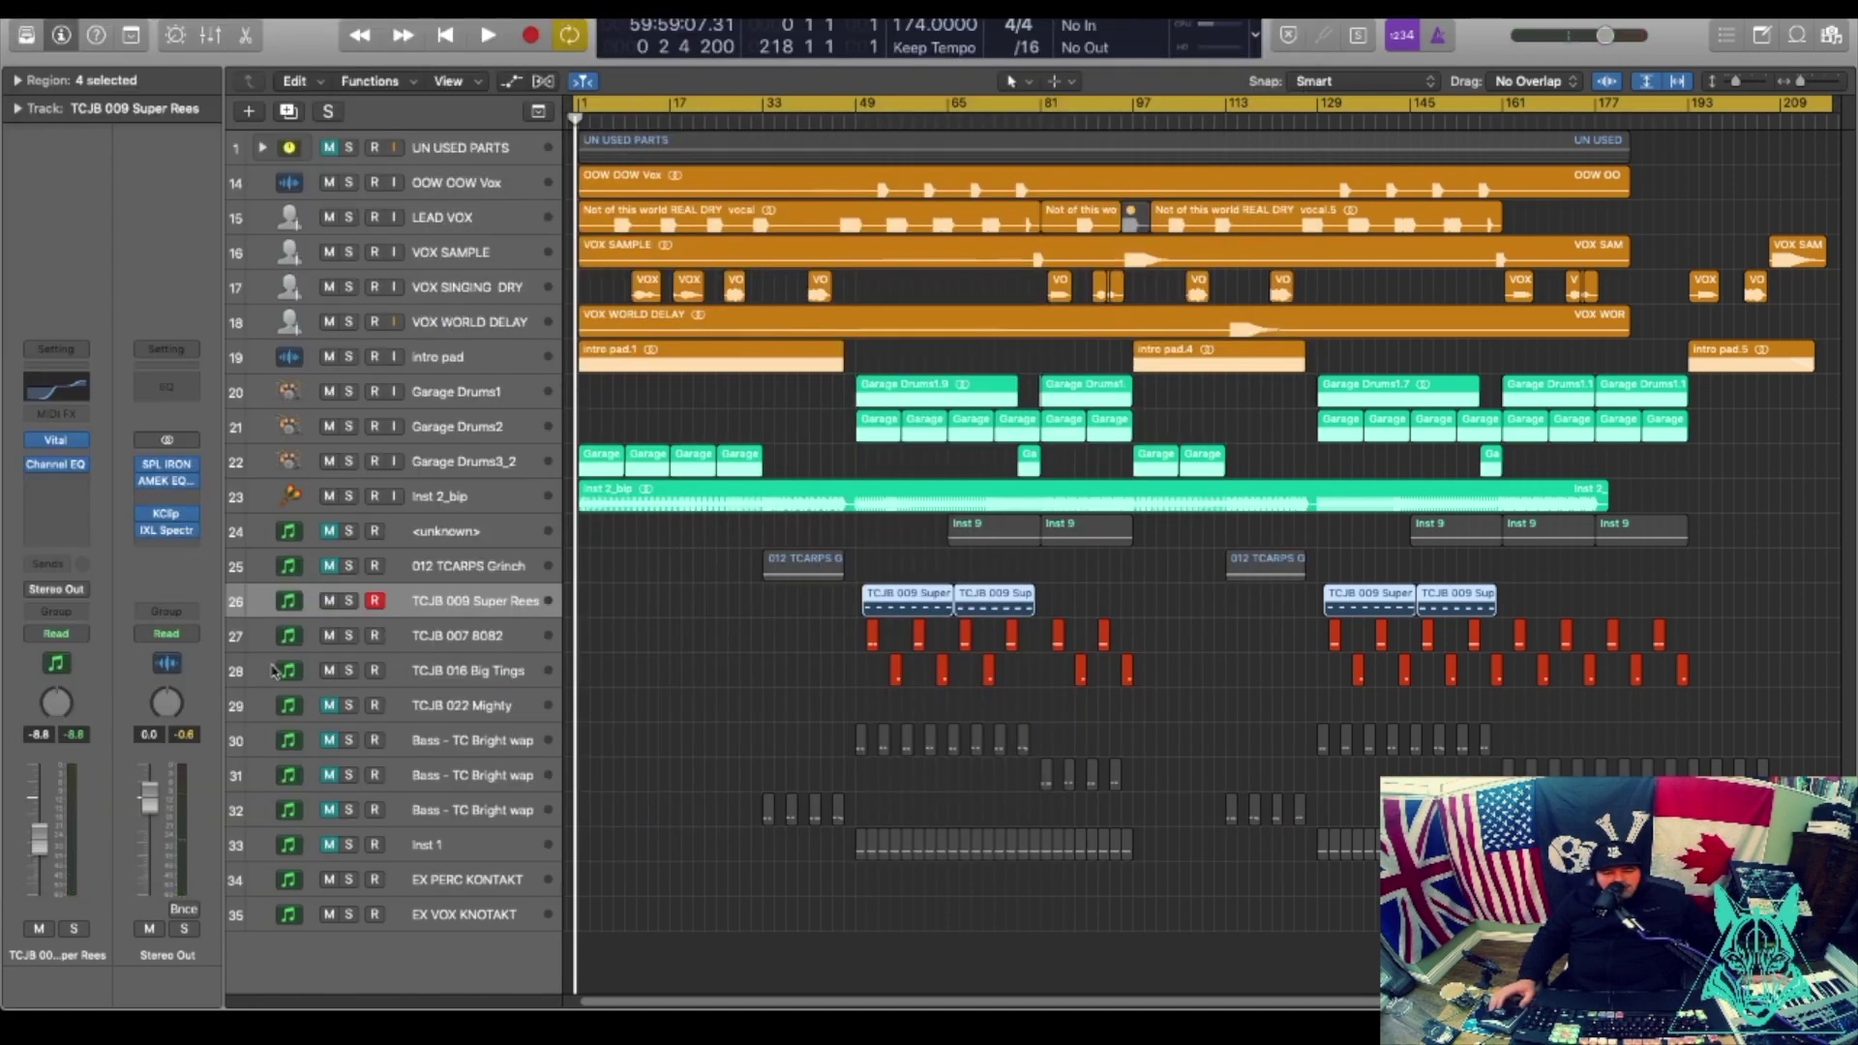
Unmute the three Bass - TC Bright wap tracks and briefly view the Serum instrument on track 32.
key(Down)
key(Down)
key(Down)
key(Down)
key(Down)
key(Down)
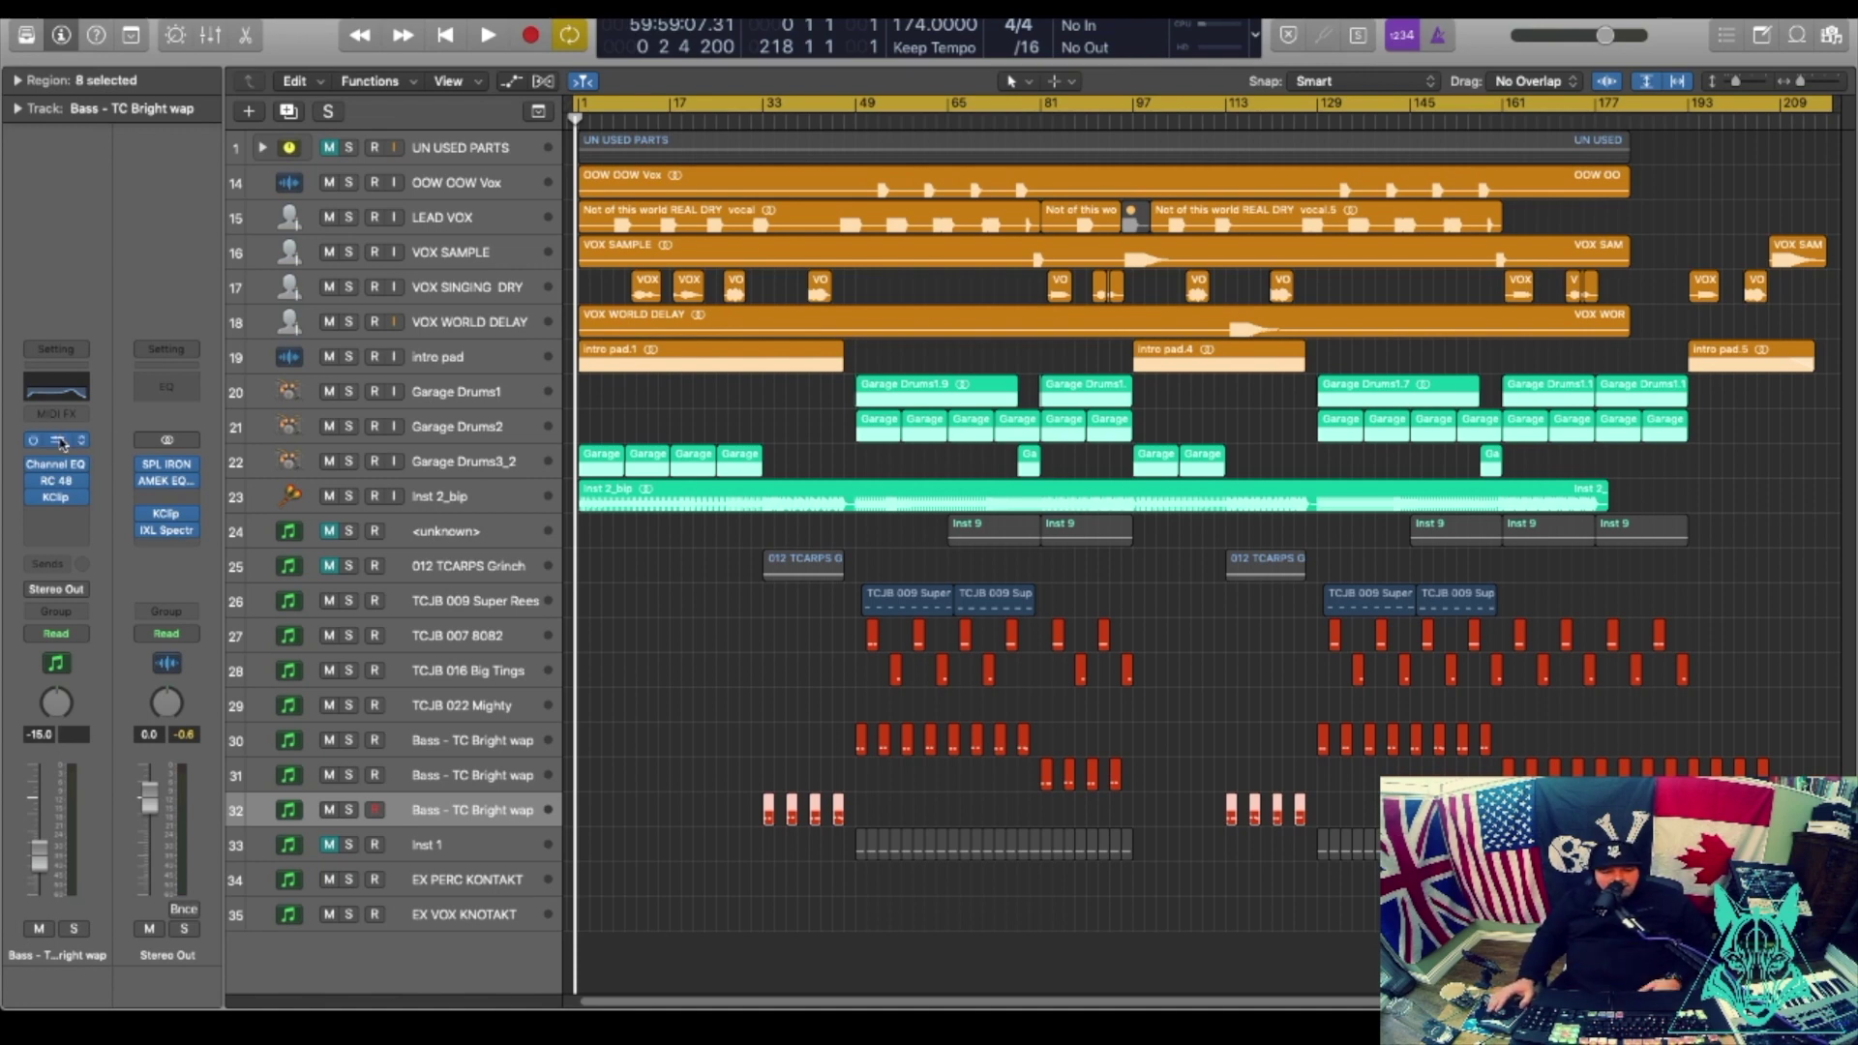
click(60, 442)
key(super+w)
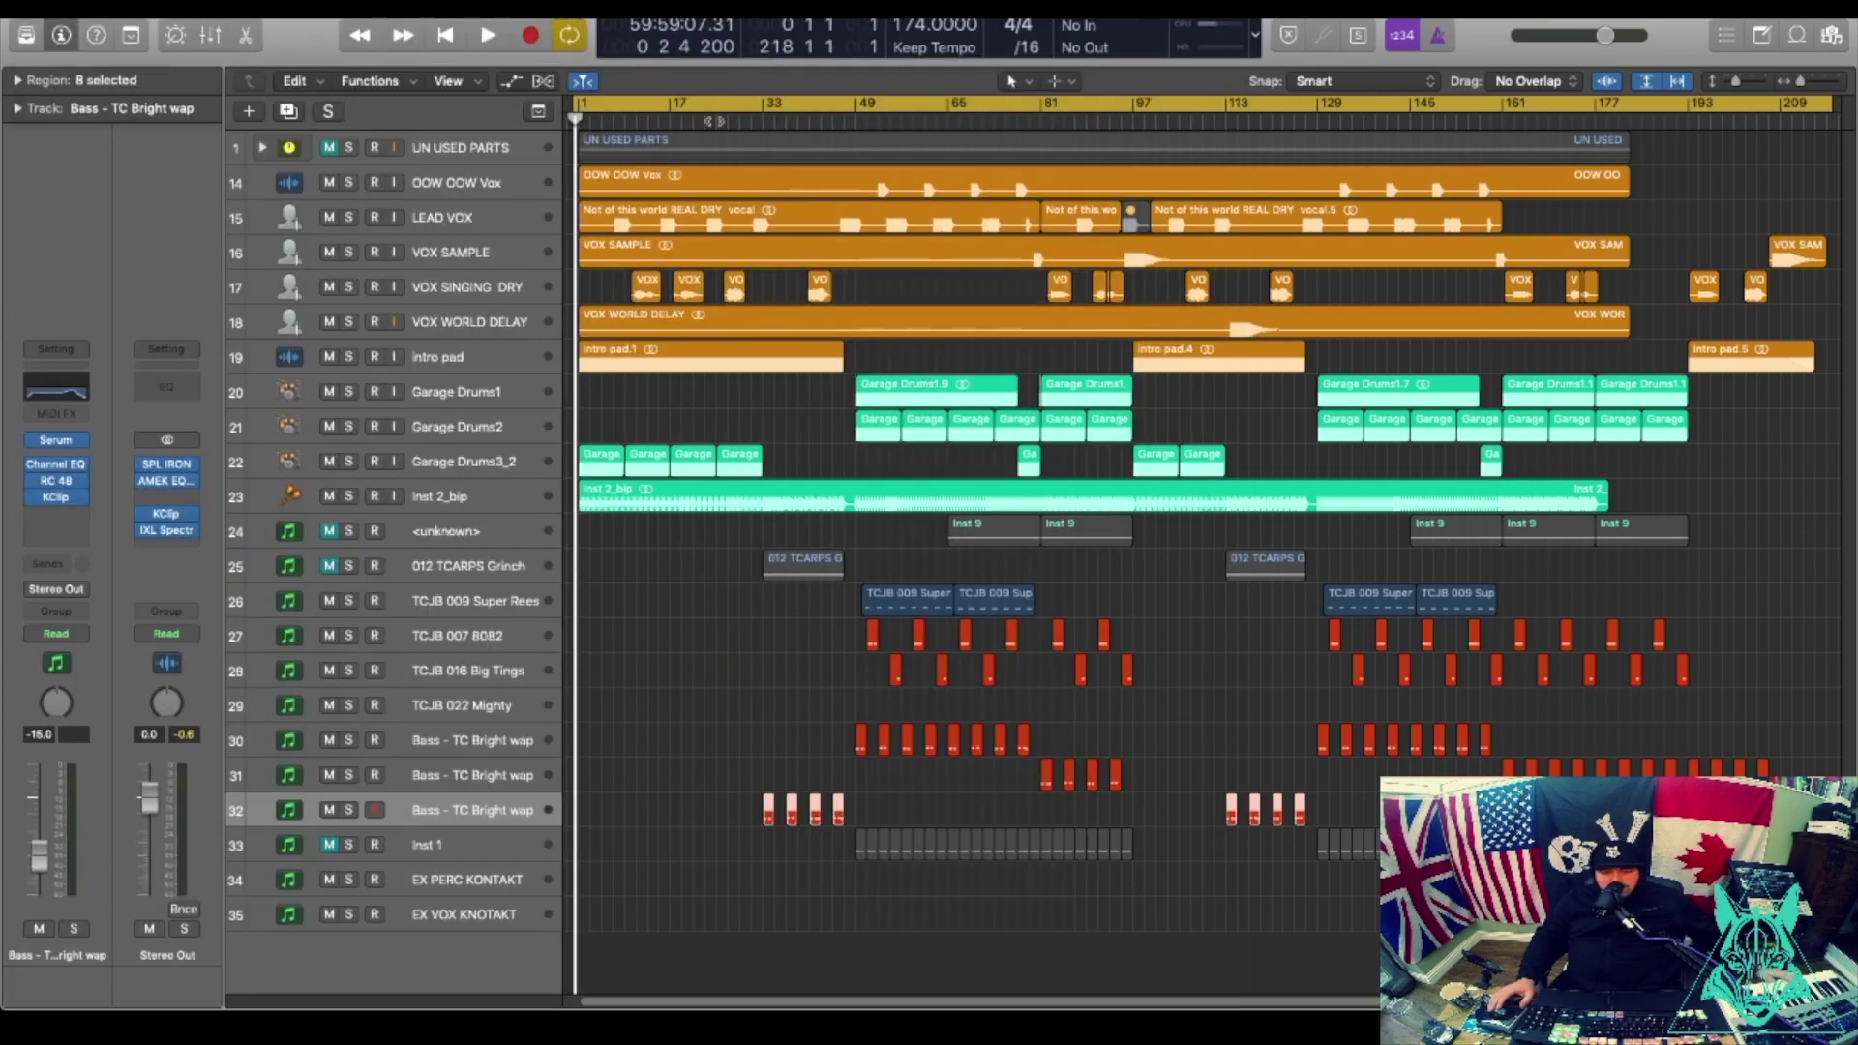
Audition the Bass - TC Bright wap part on track 32 in solo, clearing the solo and stopping playback at the end.
key(space)
click(352, 810)
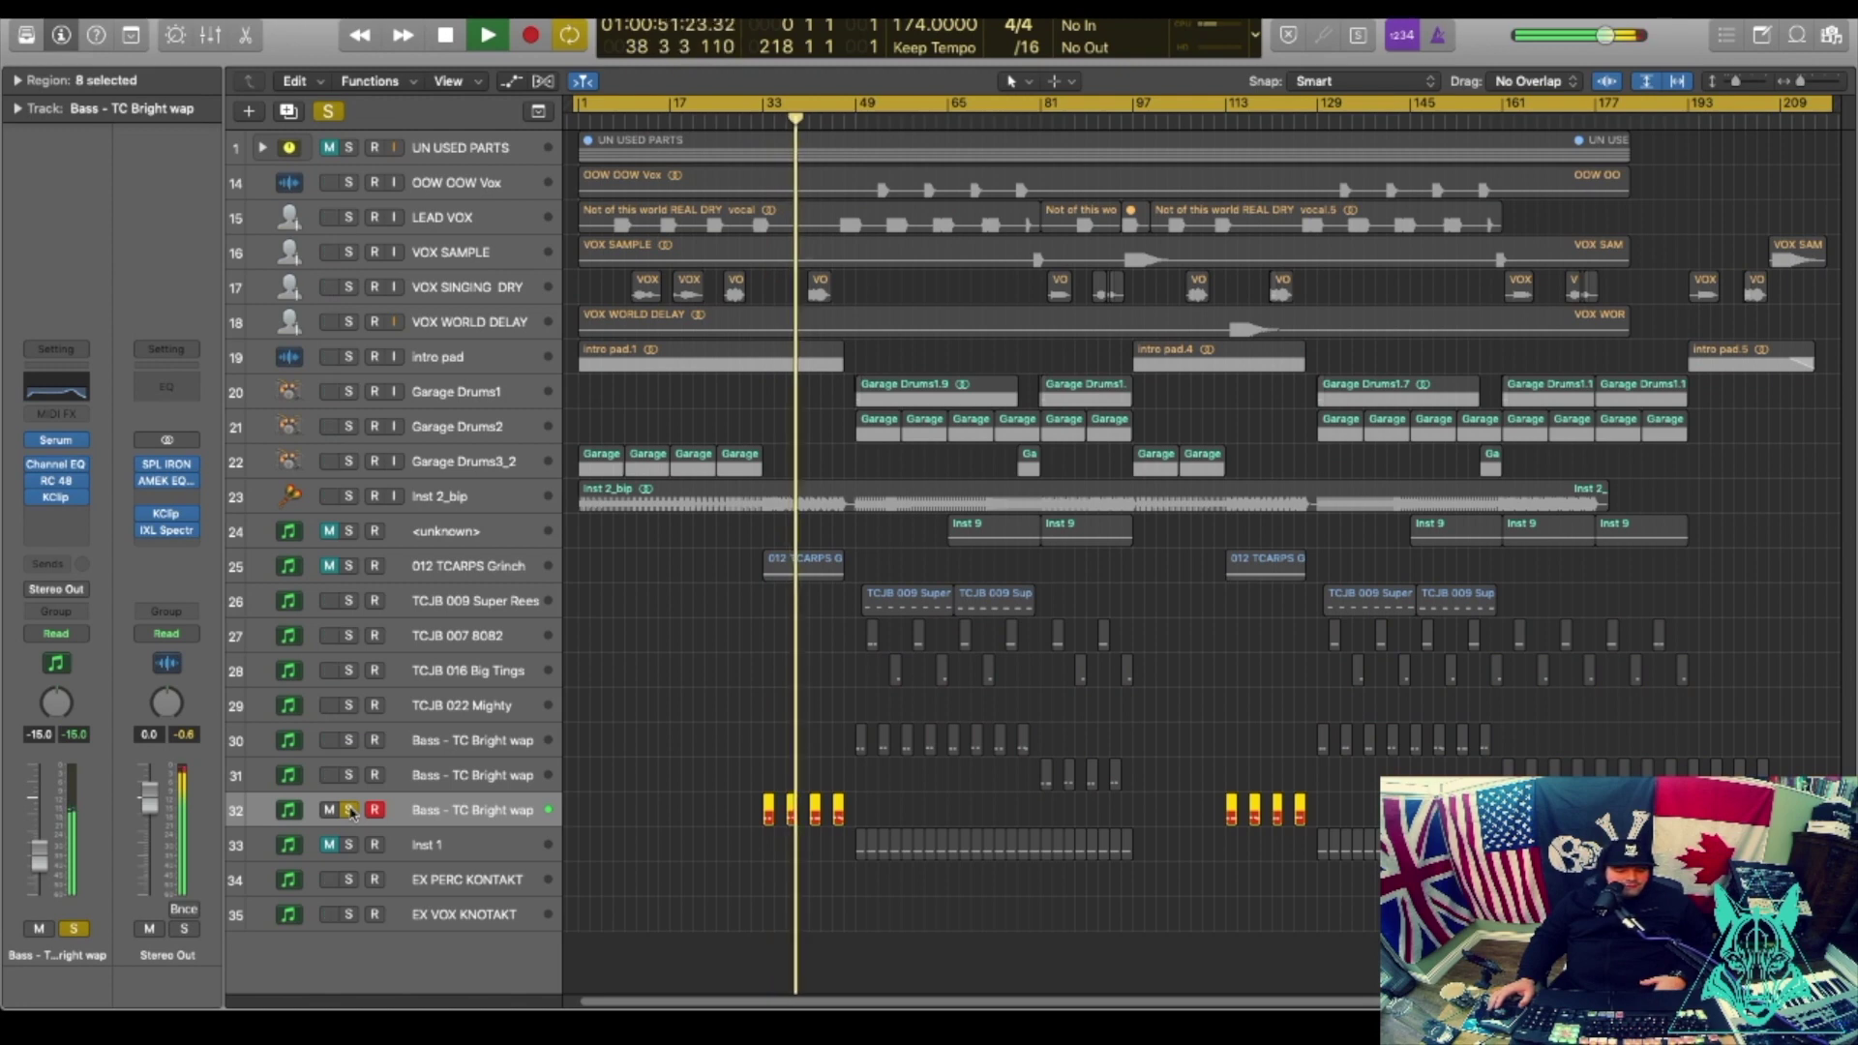
click(349, 810)
key(space)
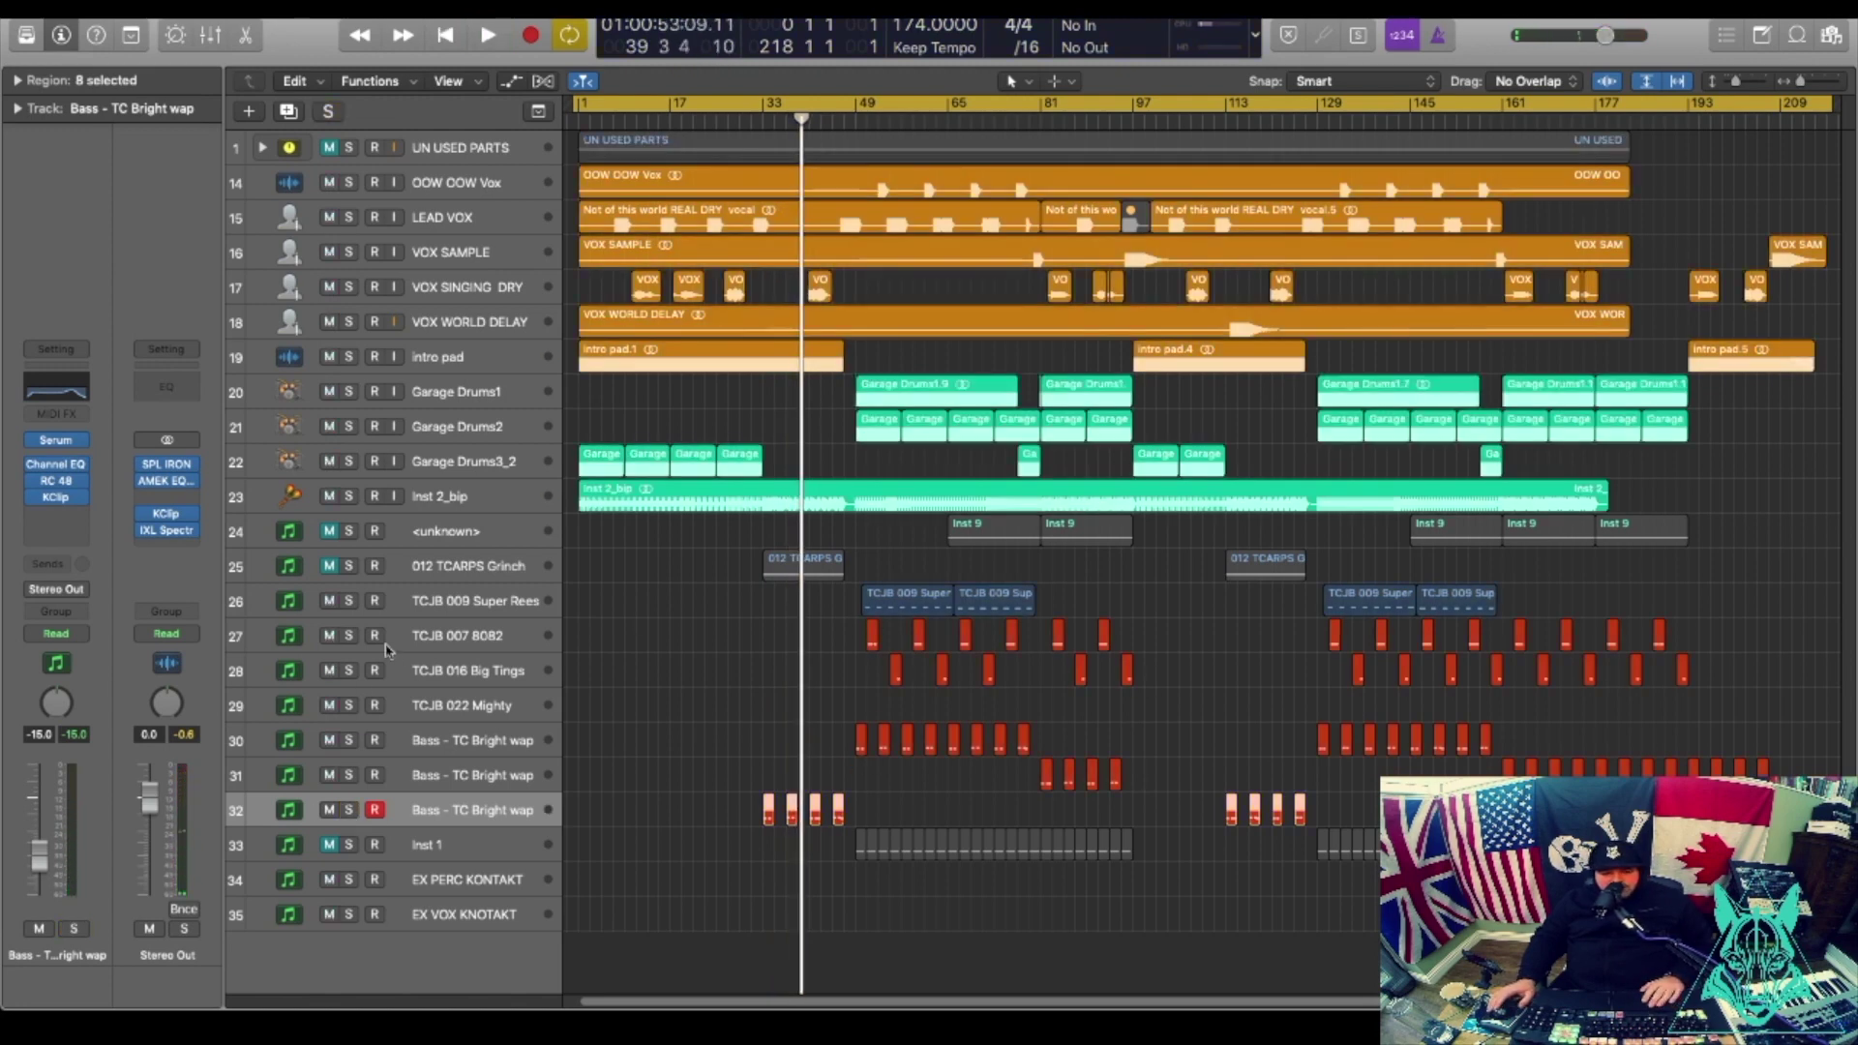
Audition the TCJB 007 8082 and TCJB 016 Big Tings tracks in solo during playback, clearing both solos at the end.
click(348, 636)
key(space)
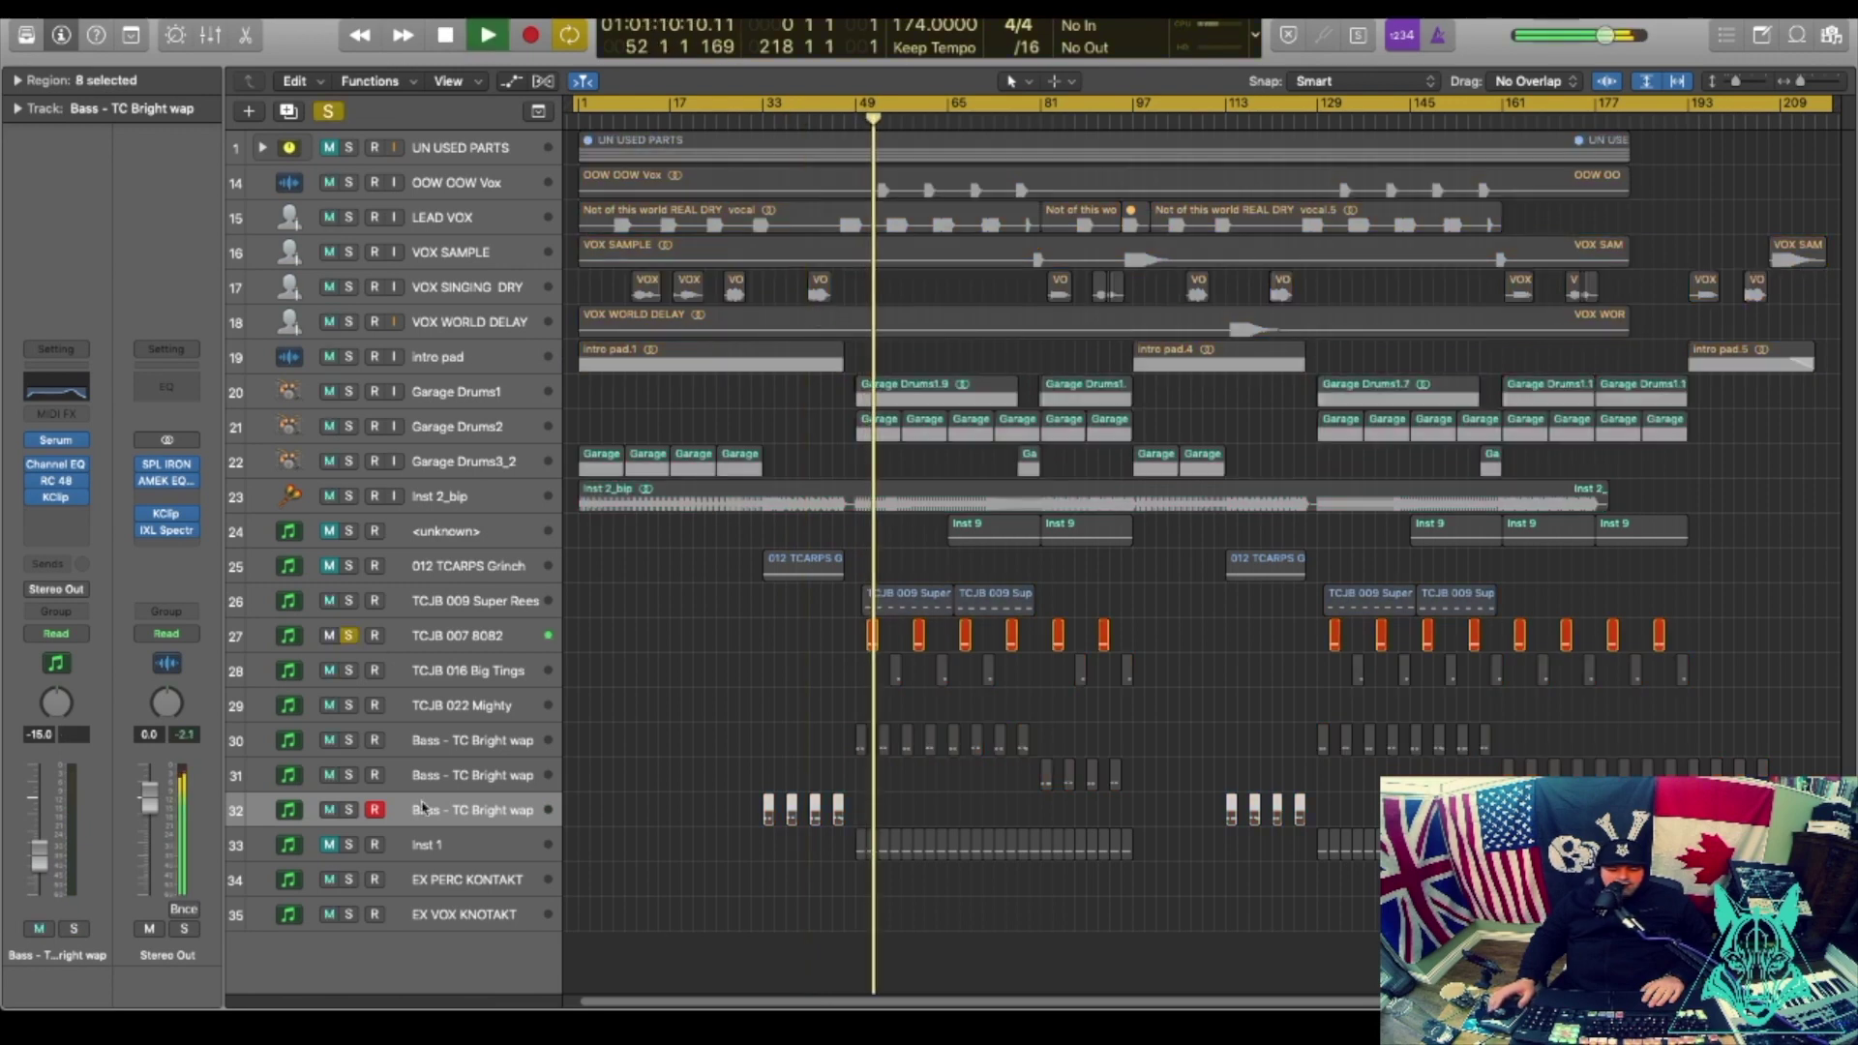
click(348, 636)
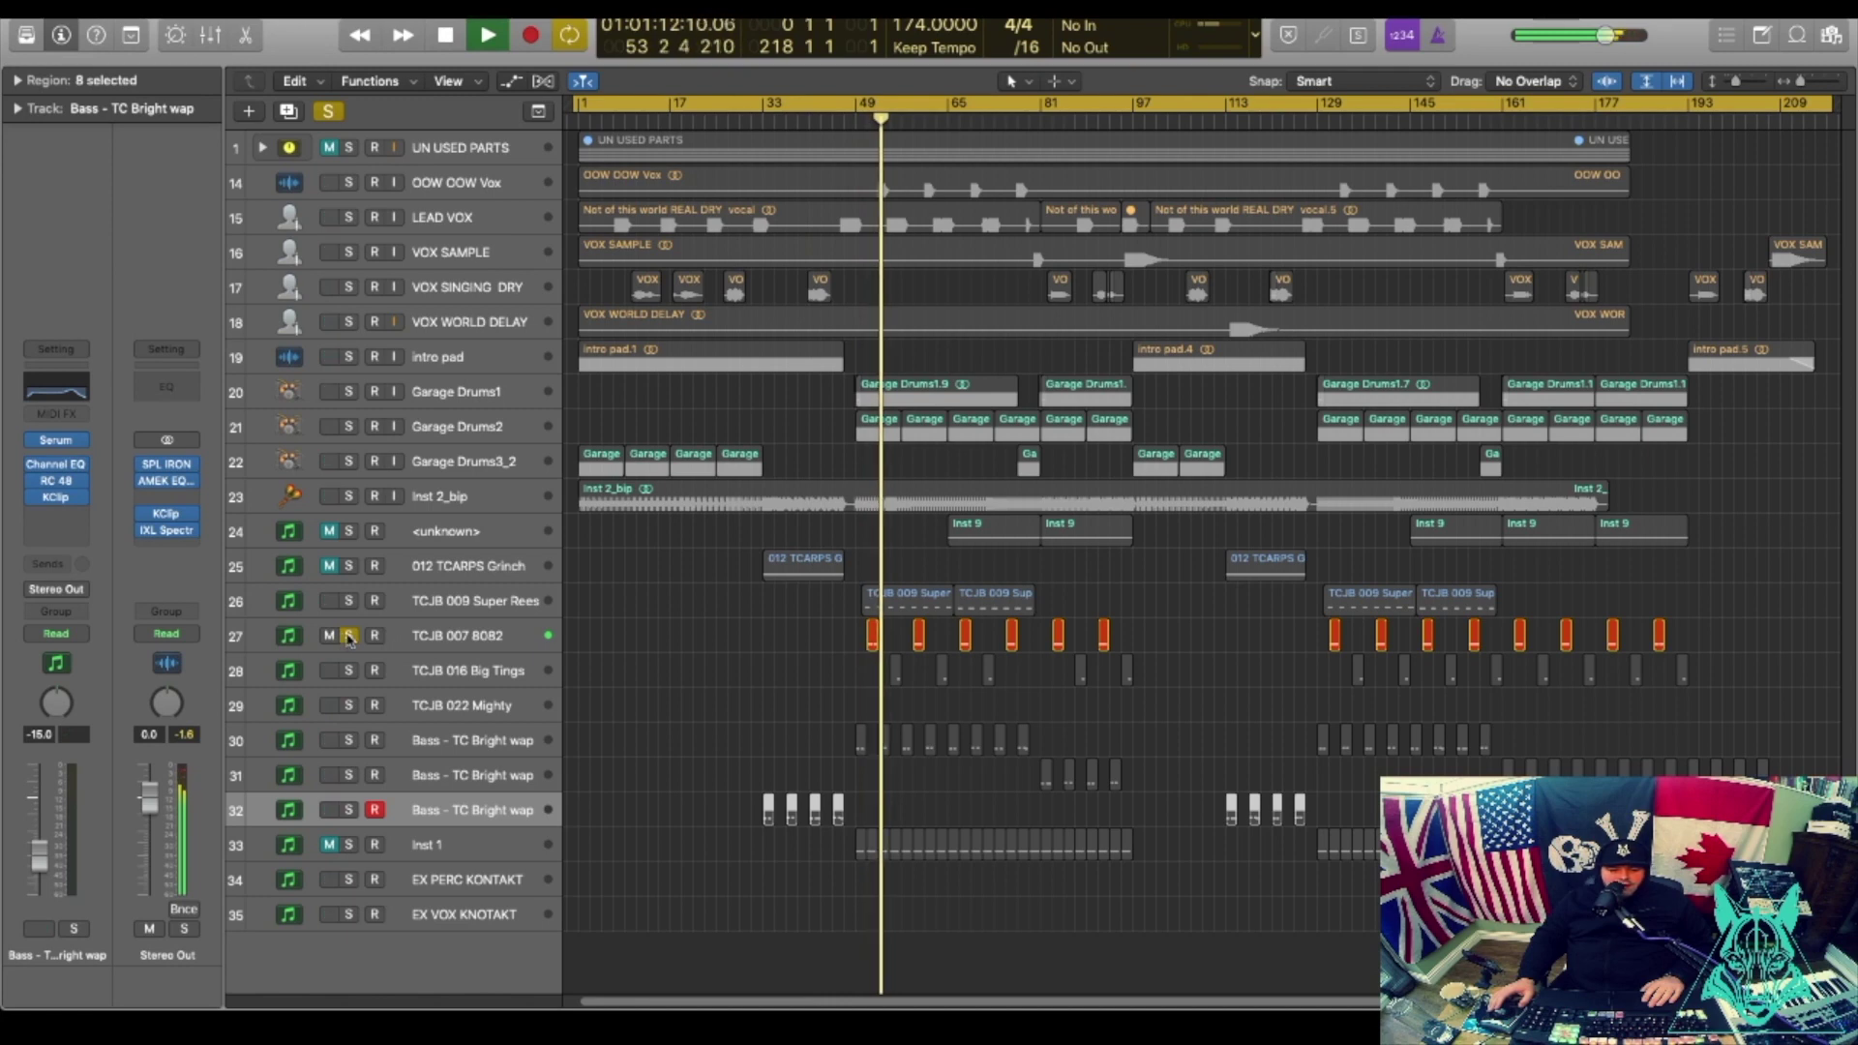
click(349, 670)
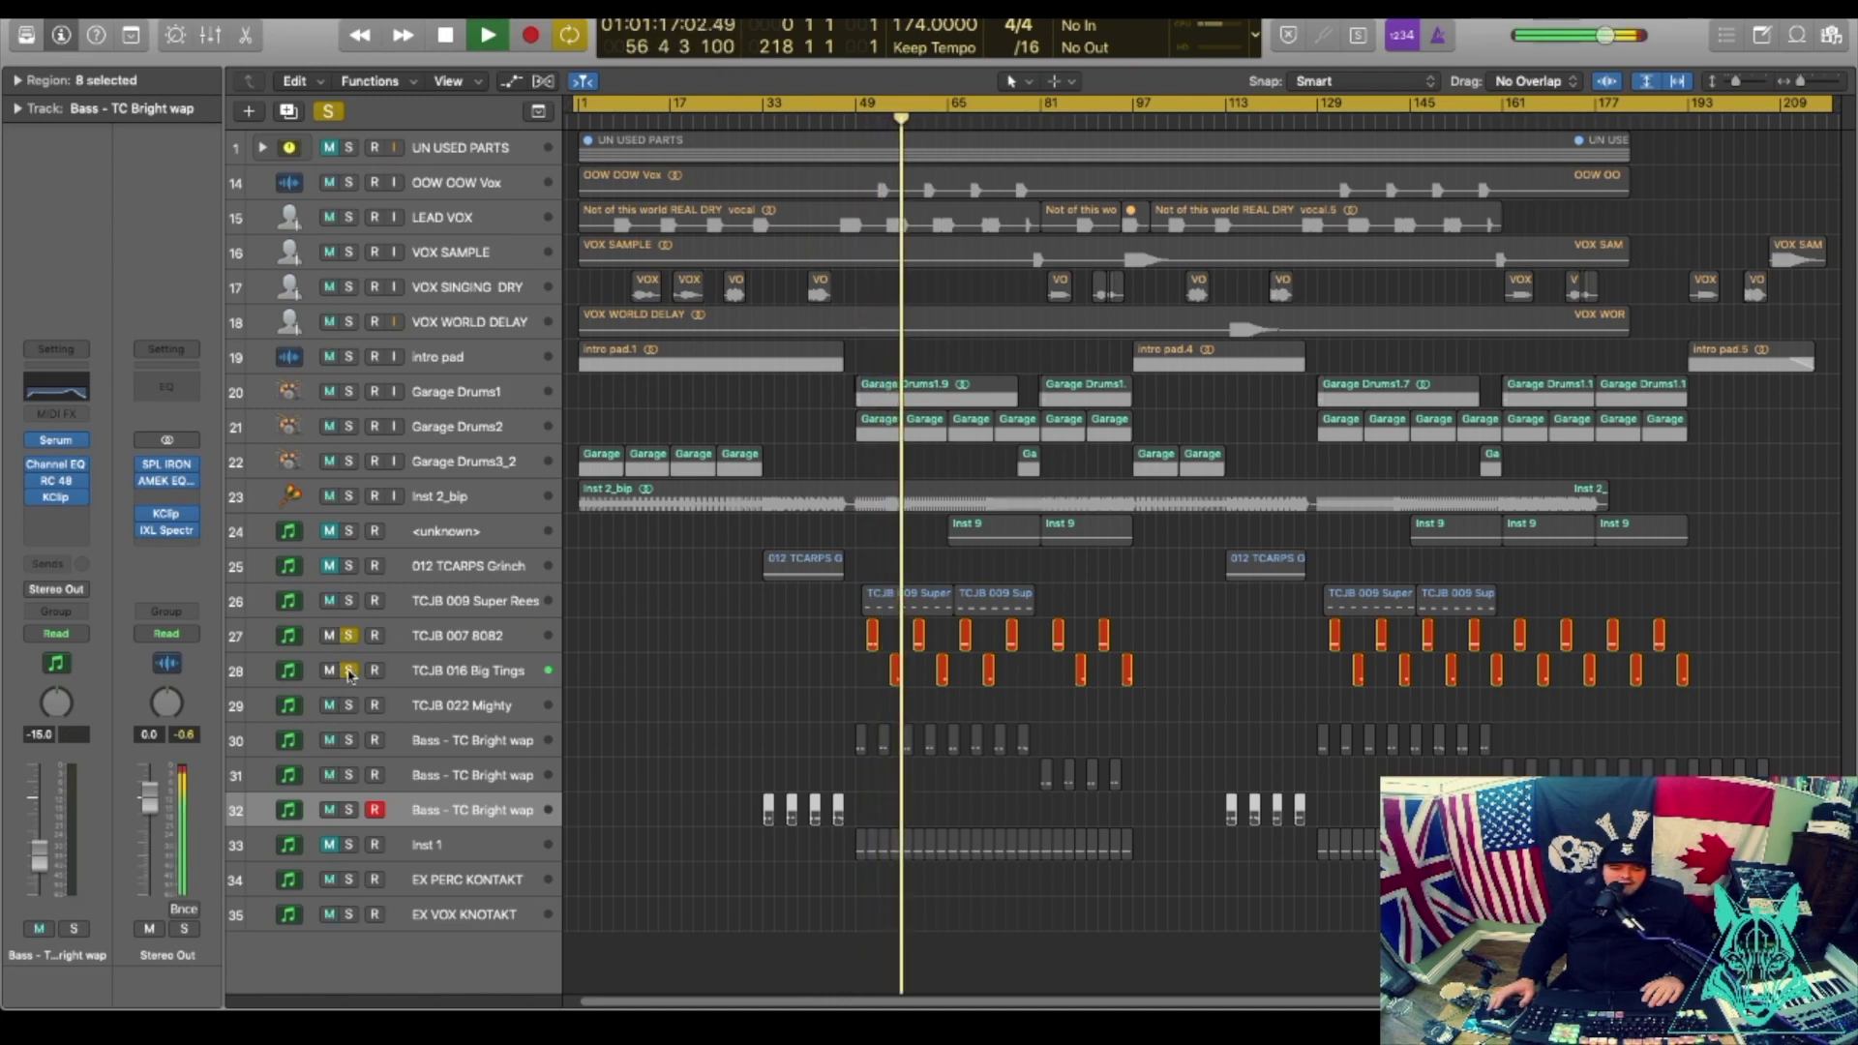
alt+click(349, 671)
Play from about bar 50 and audition the TCJB 009 Super Rees track in solo, clearing the solo at the end.
click(511, 596)
key(space)
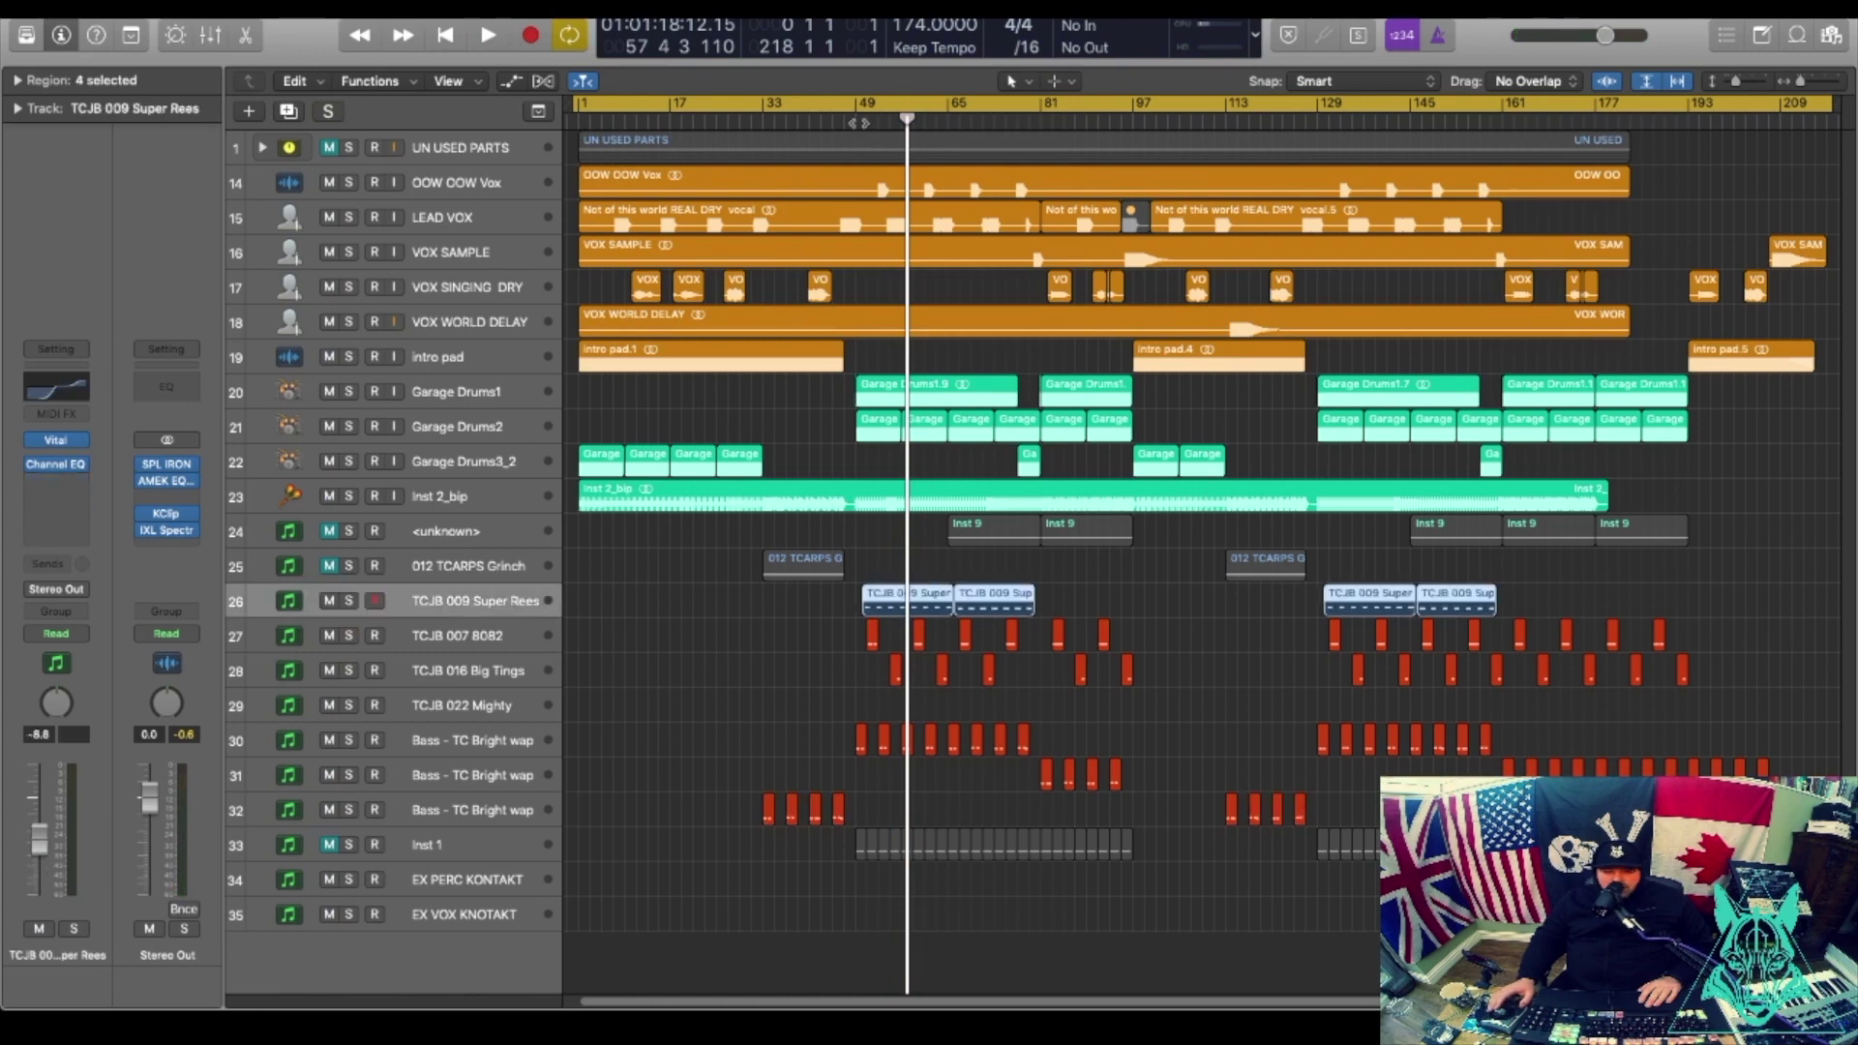
click(861, 121)
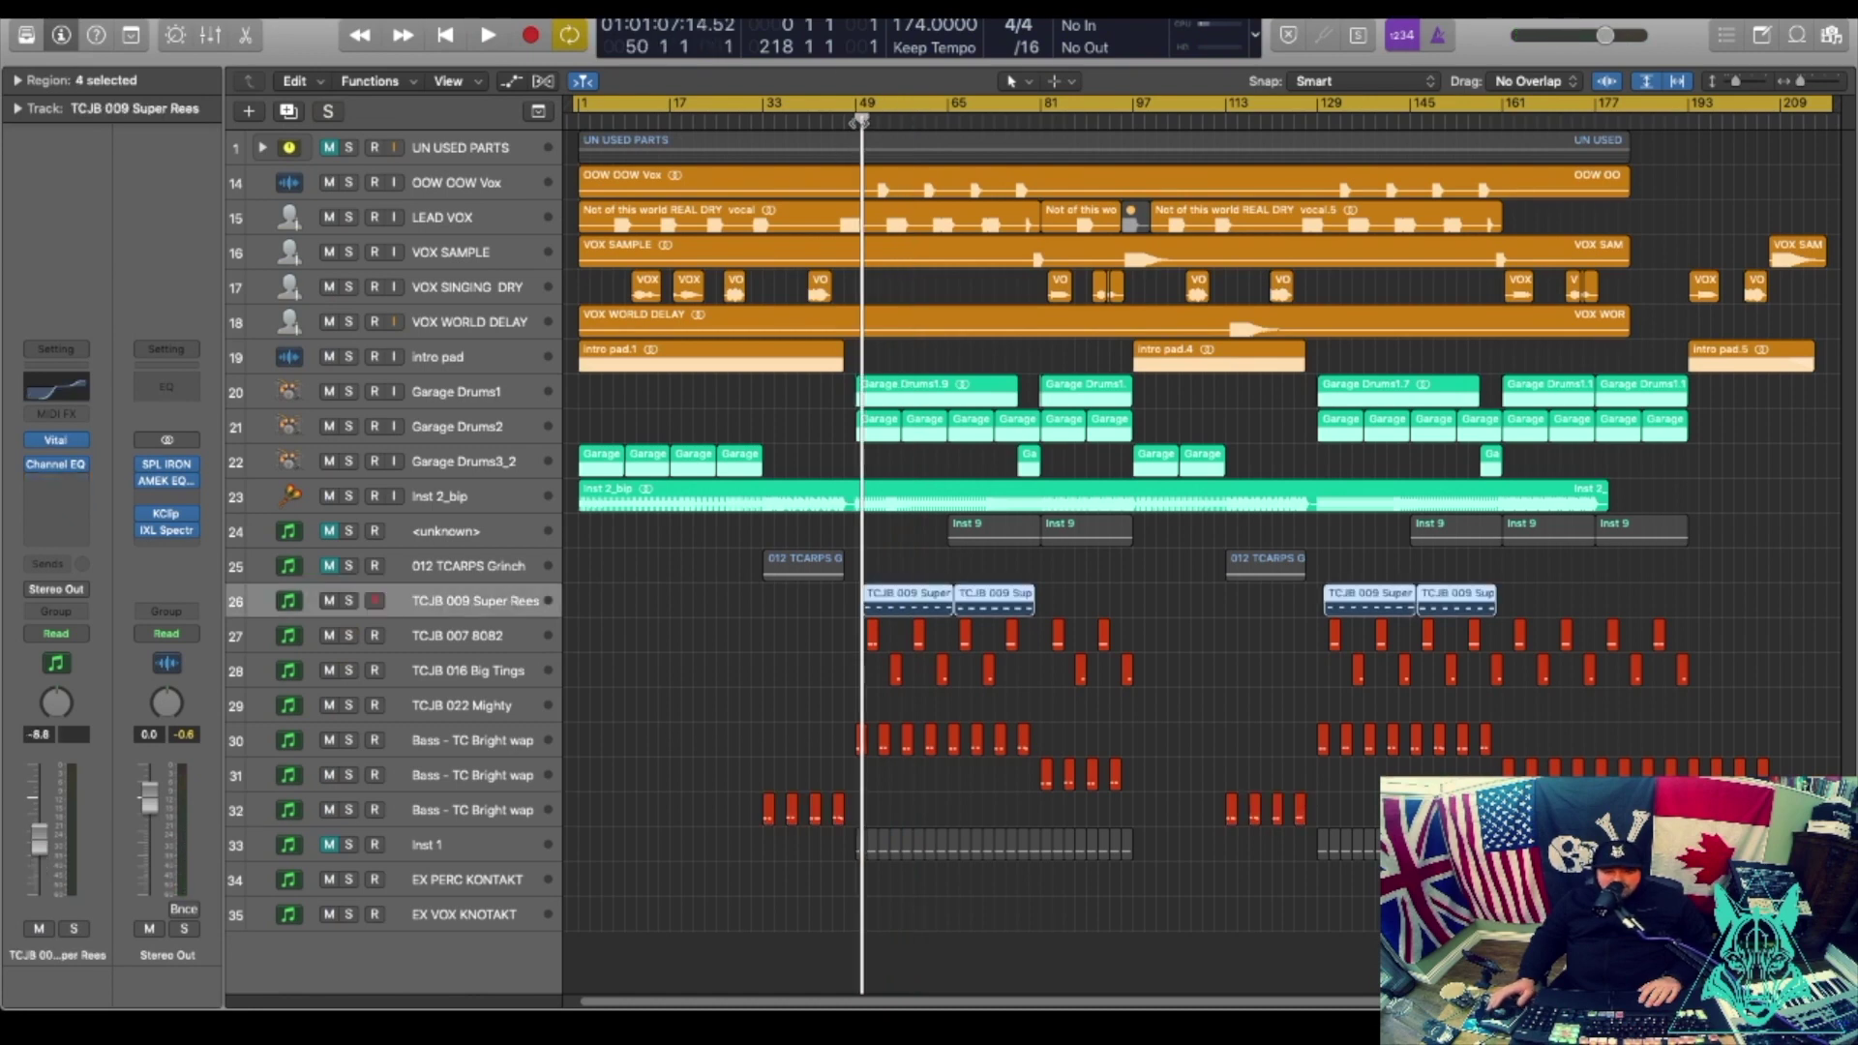
key(space)
click(349, 600)
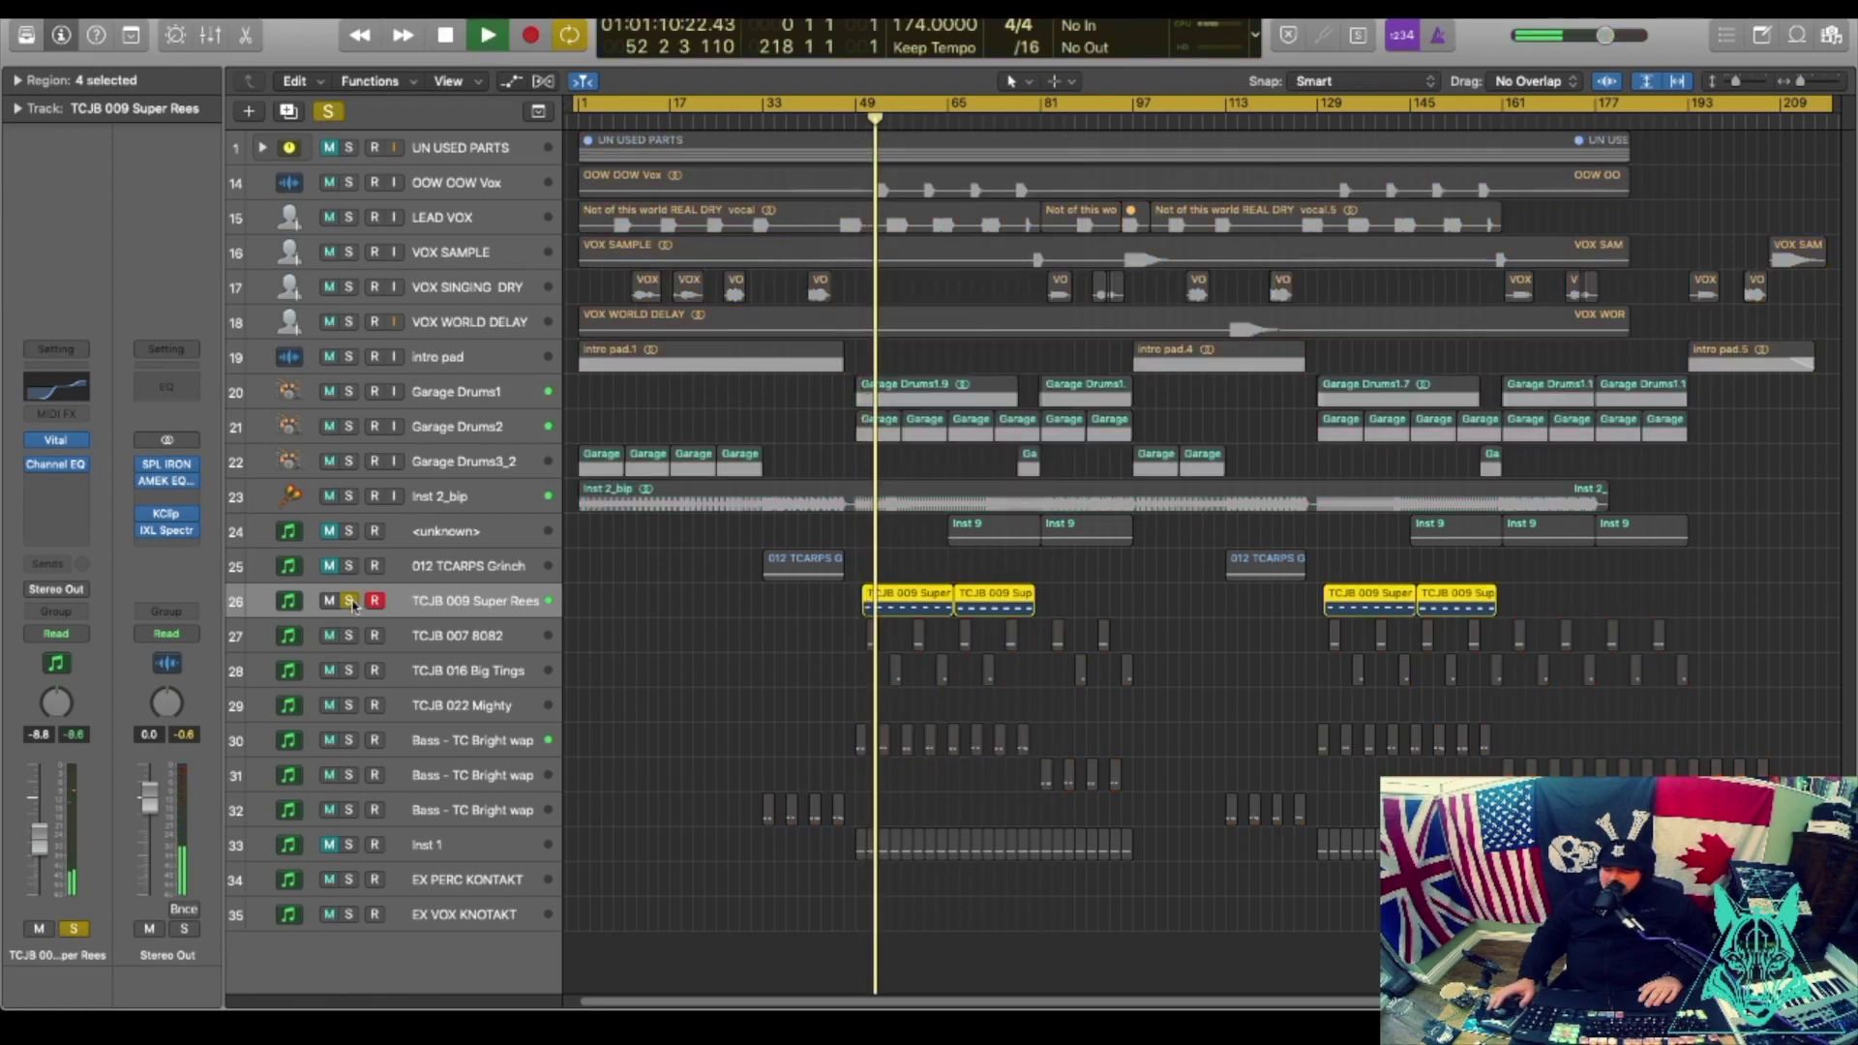
click(349, 601)
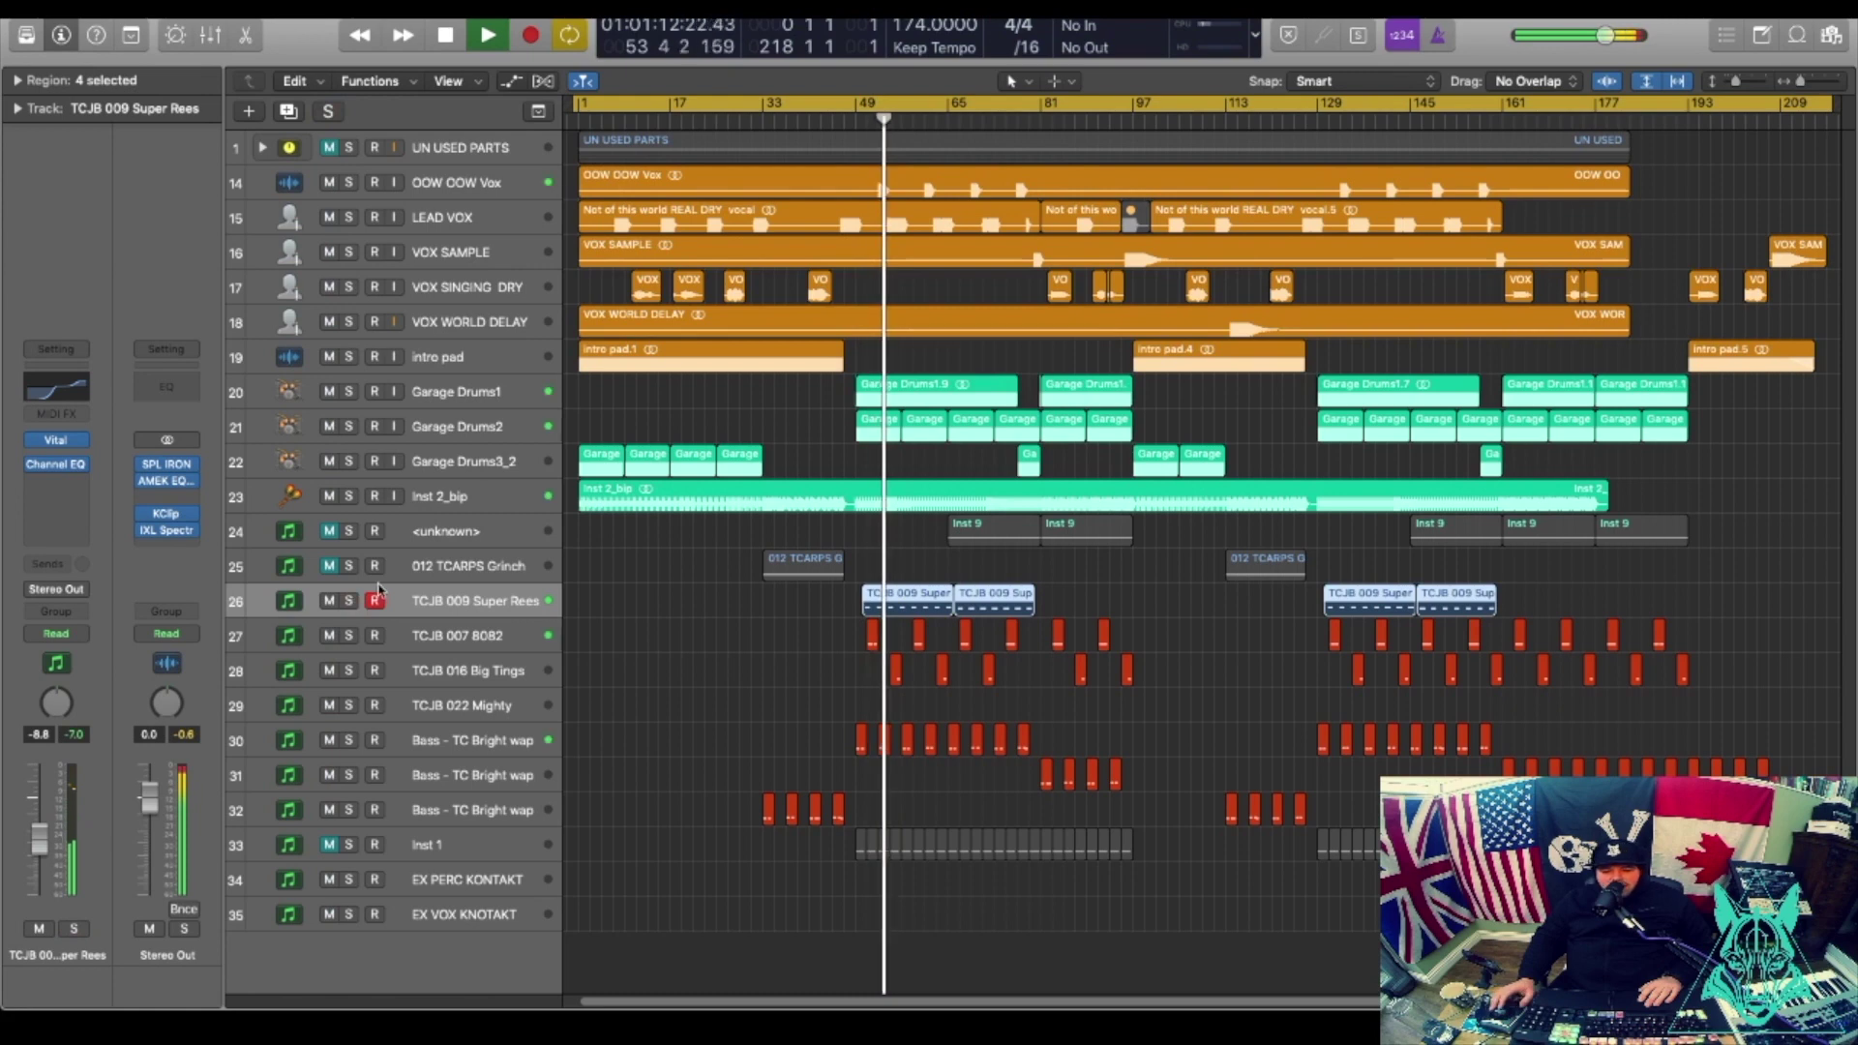
Unmute the Inst 1 track, and unmute and solo the 012 TCARPS Grinch track.
click(352, 859)
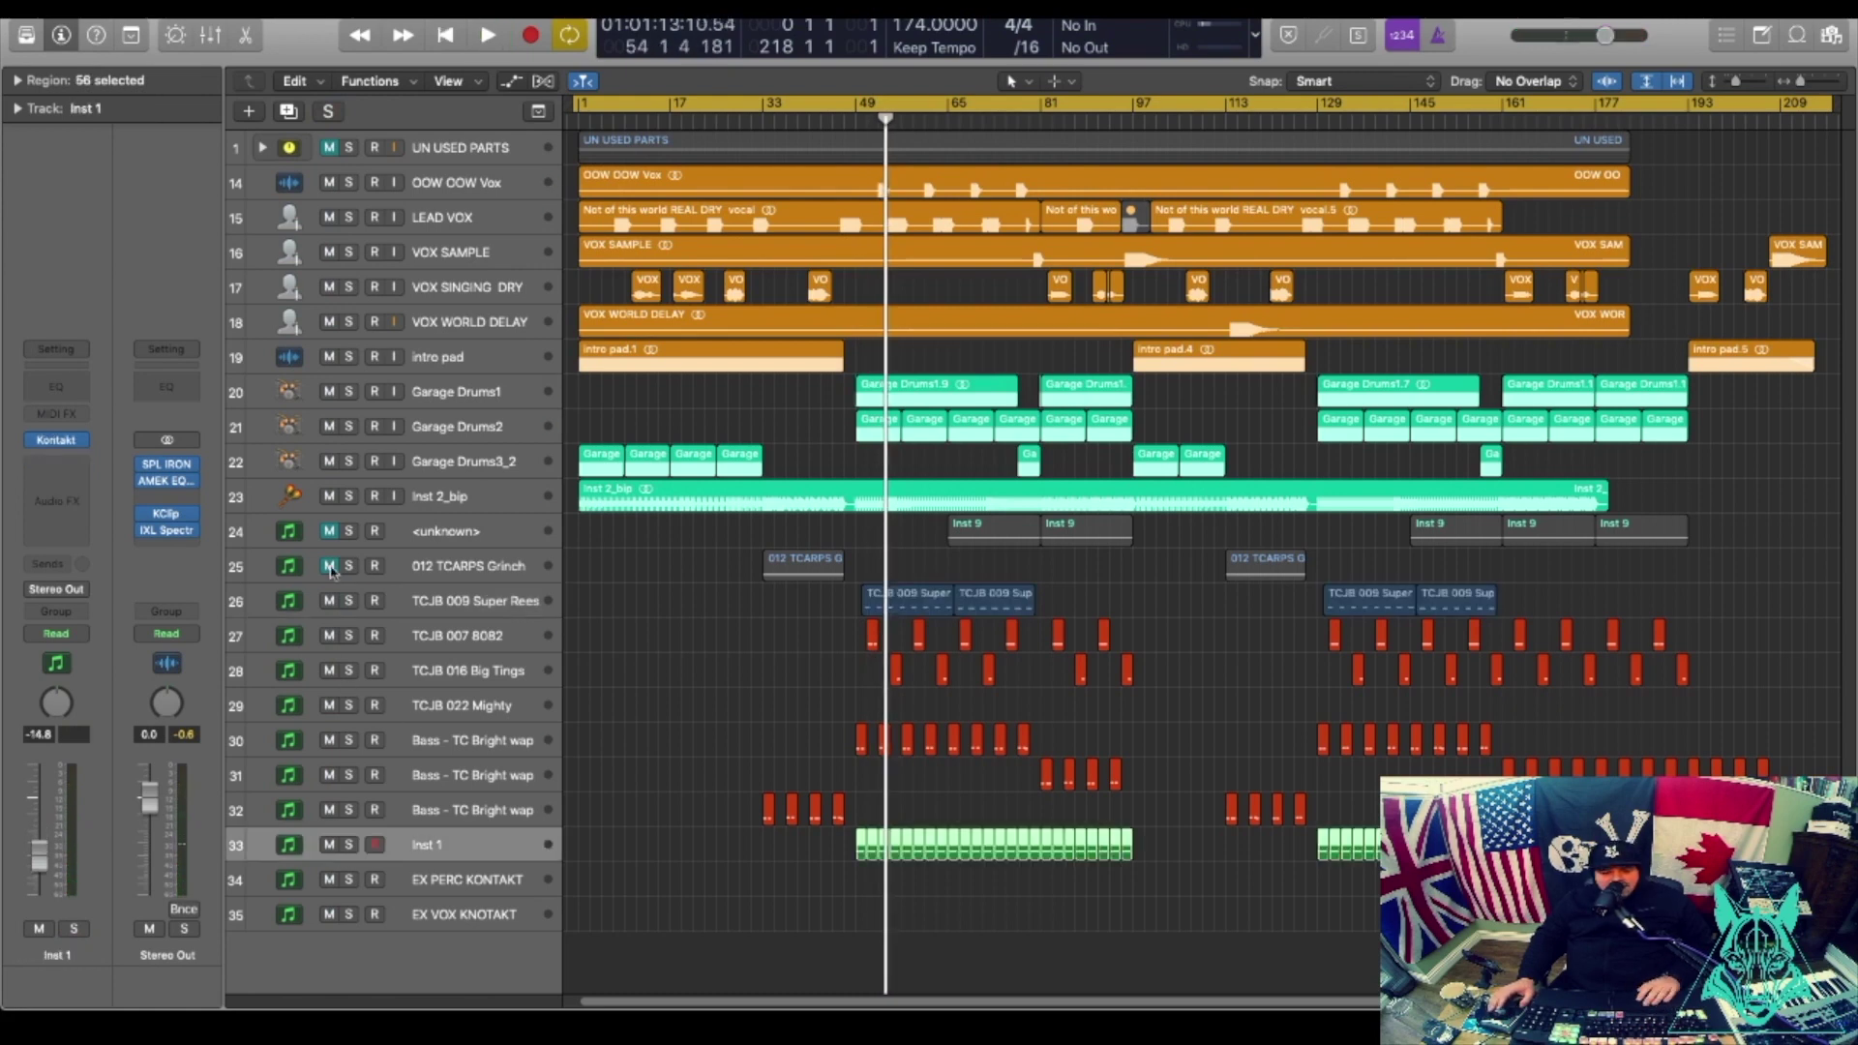
click(448, 559)
key(s)
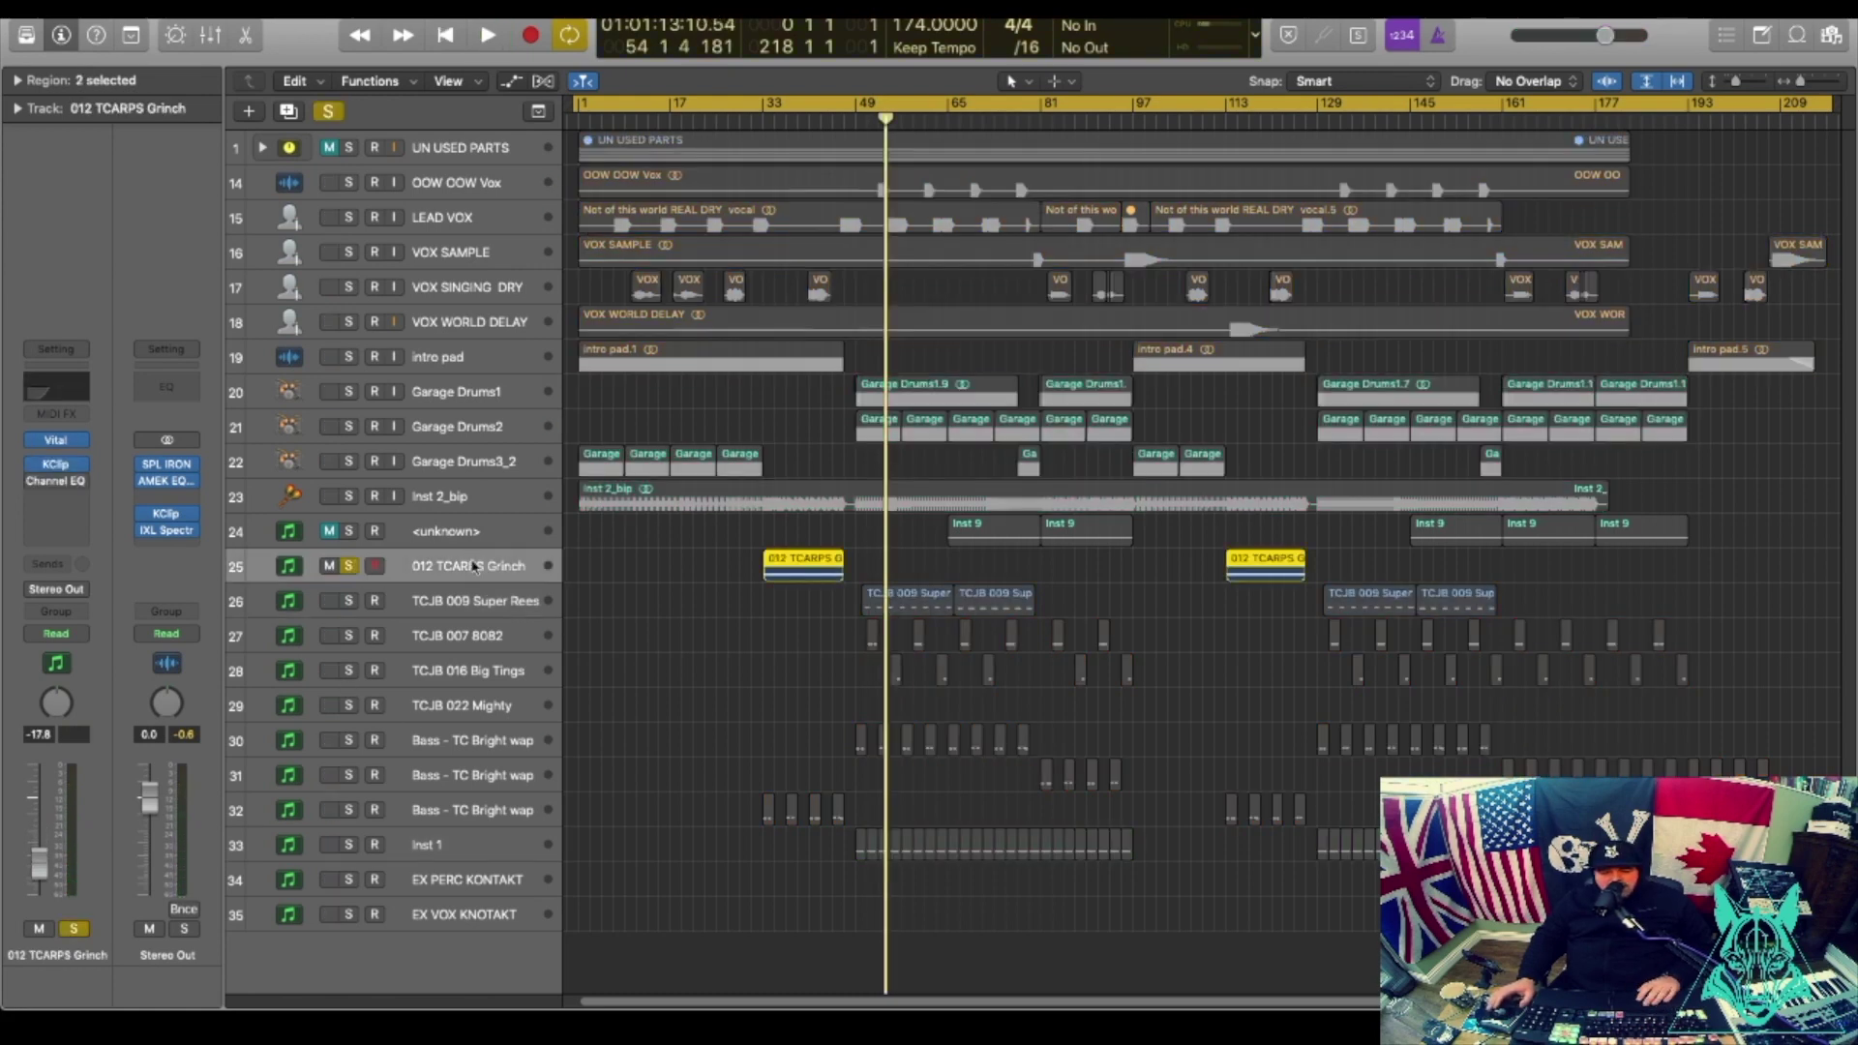
Choose the 012 TCARPS Grinch preset from Vital's TC Arpegiators folder for the Grinch track and close the plug-in window.
click(60, 441)
click(636, 126)
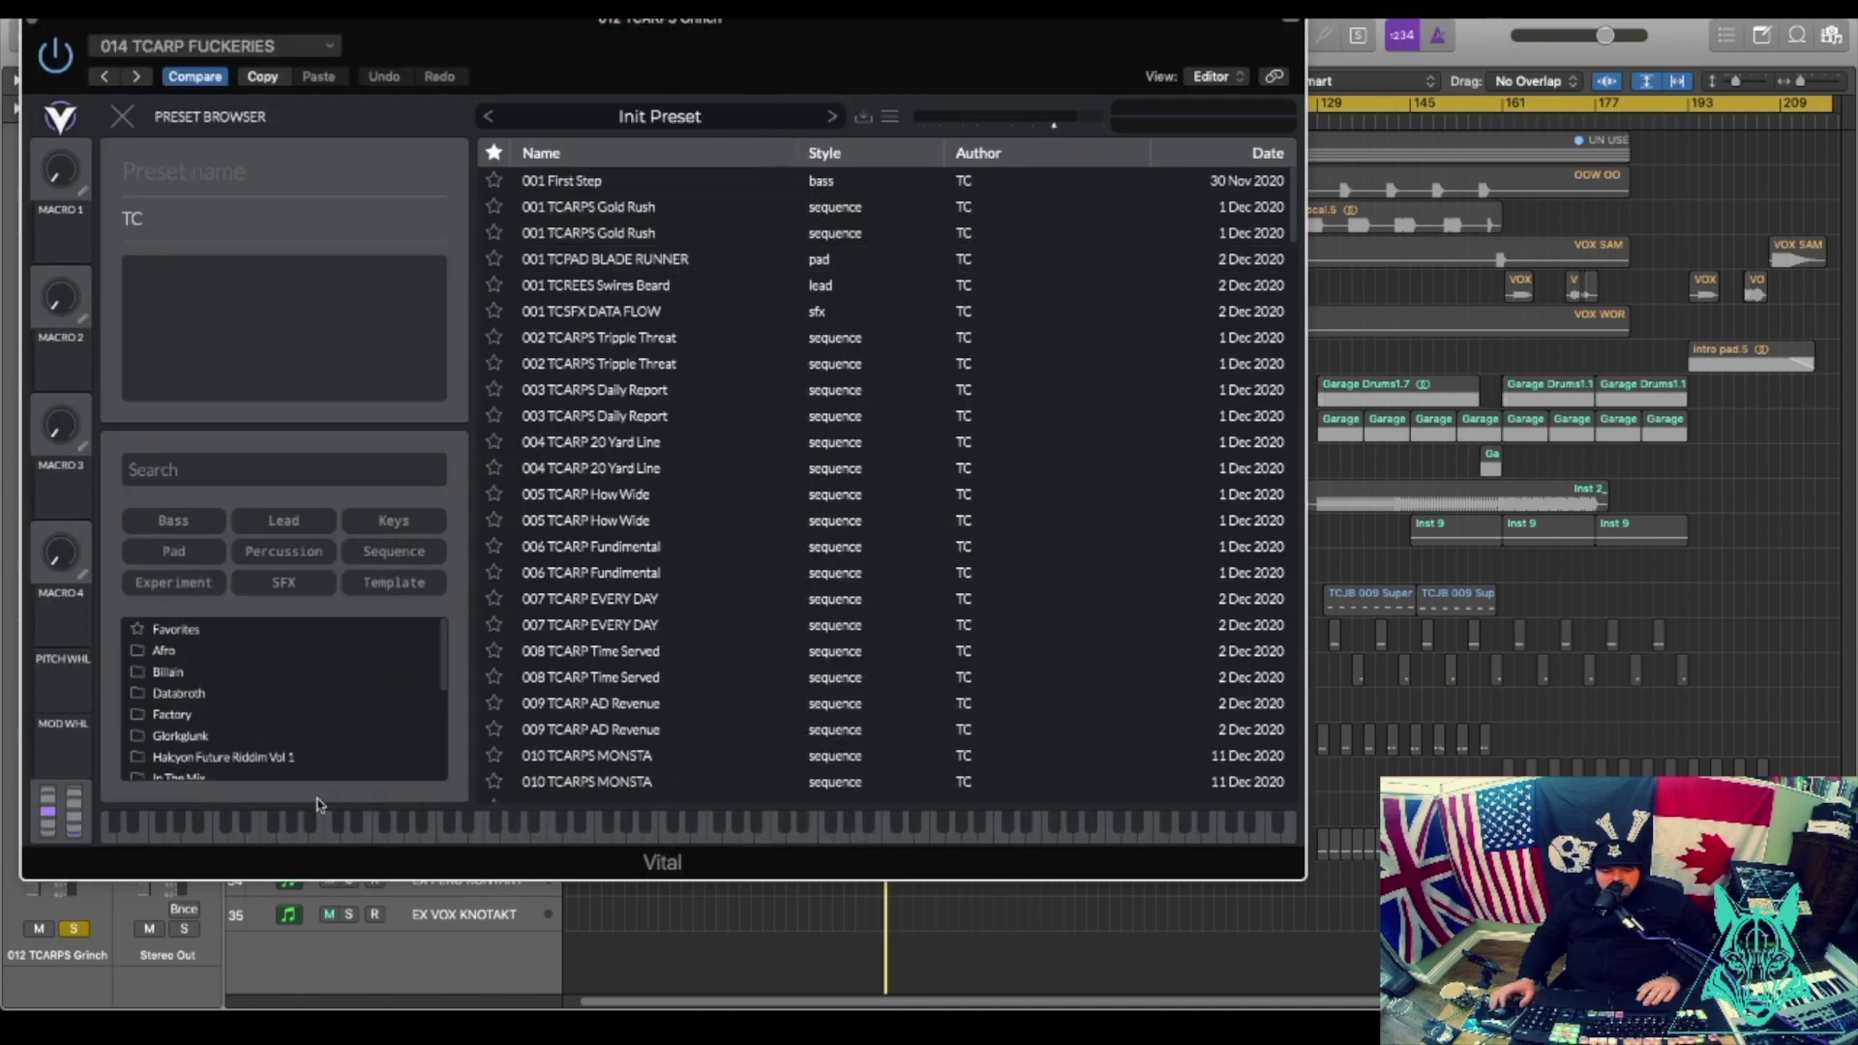
scroll(290, 697, down, 3)
click(190, 685)
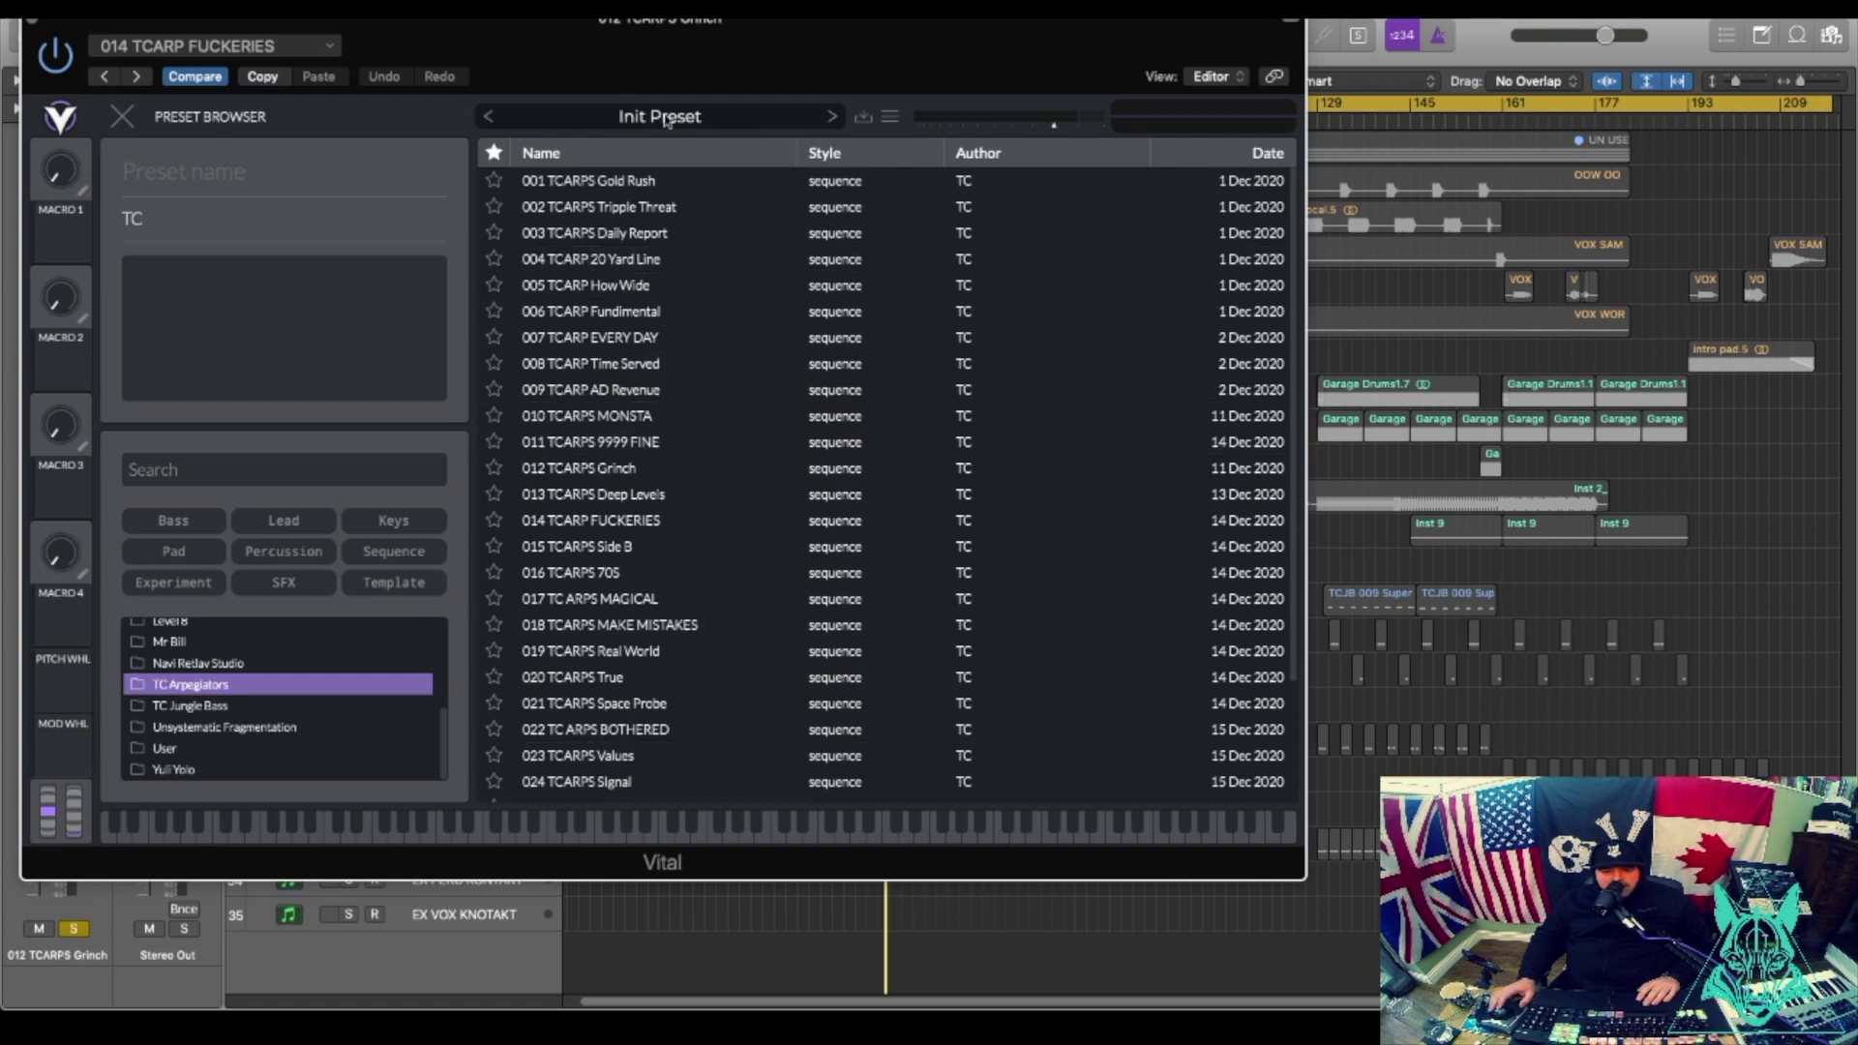
click(617, 475)
key(v)
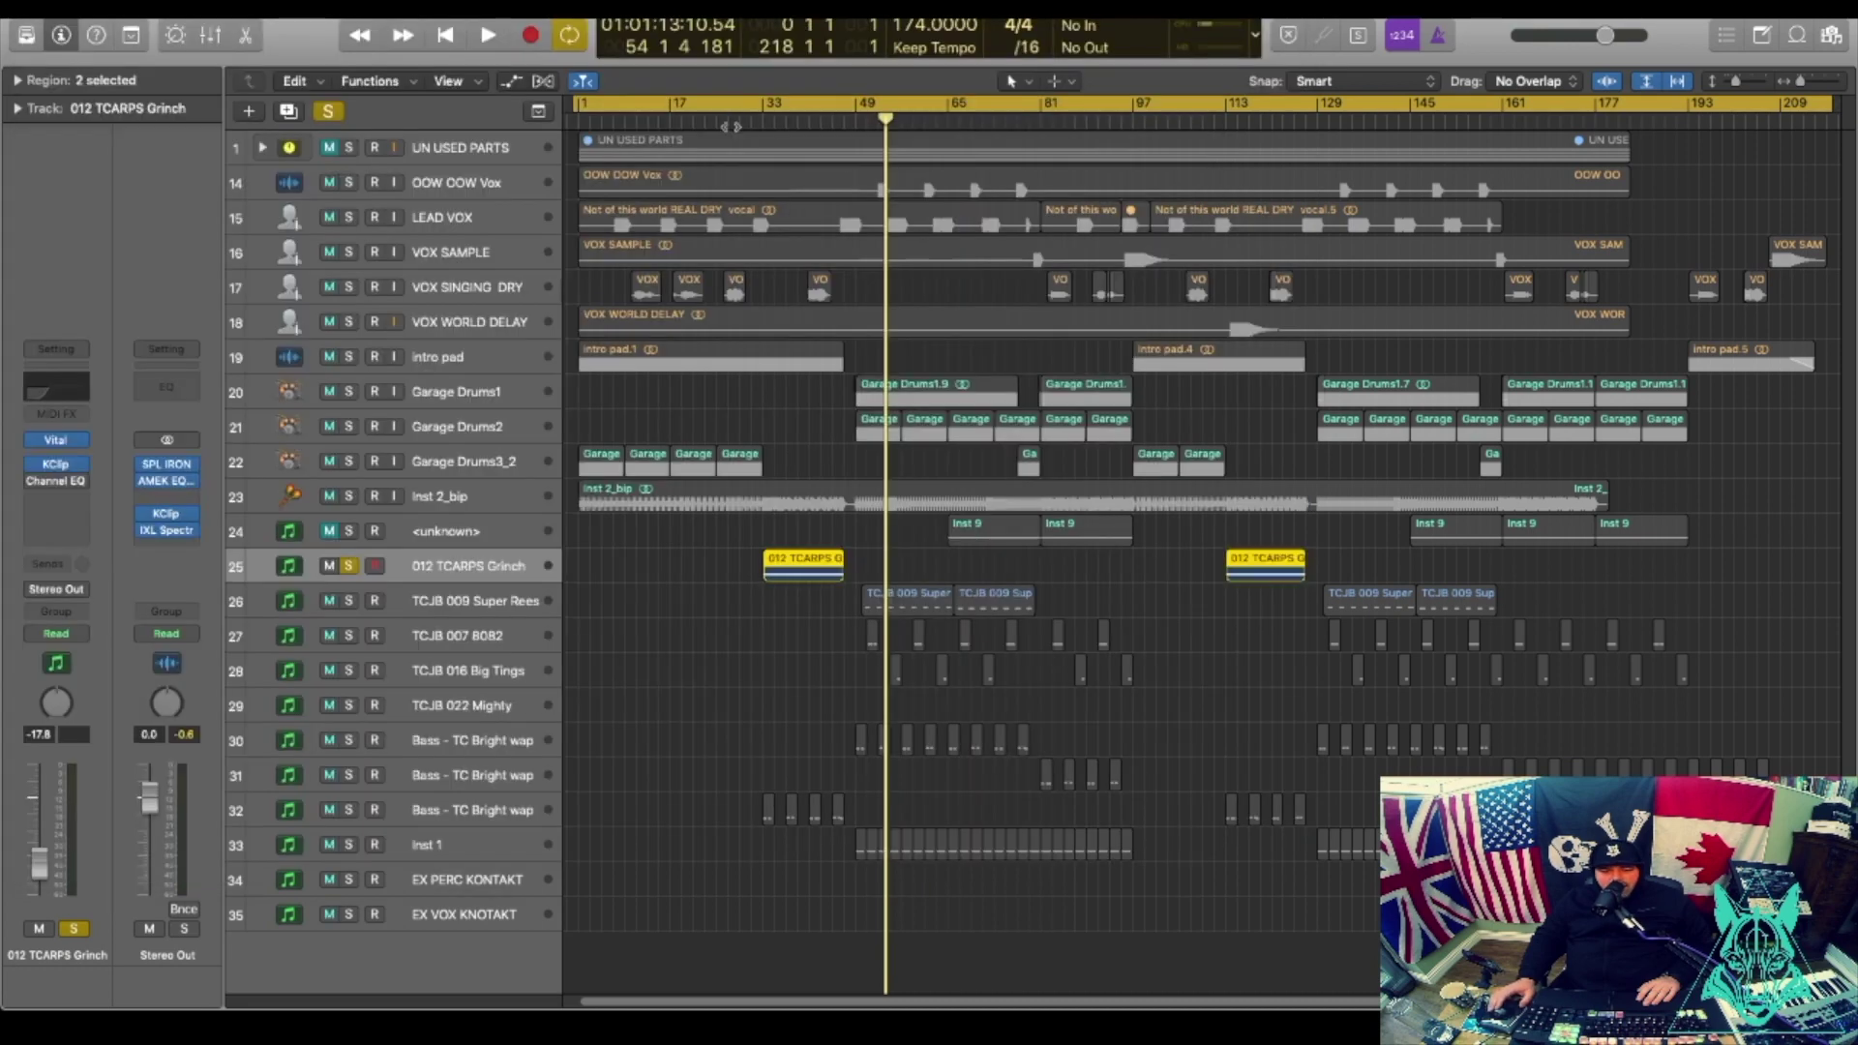
Play the unsoloed arrangement from about bar 32 and unmute track 24, which holds the Inst 9 regions.
click(758, 121)
key(space)
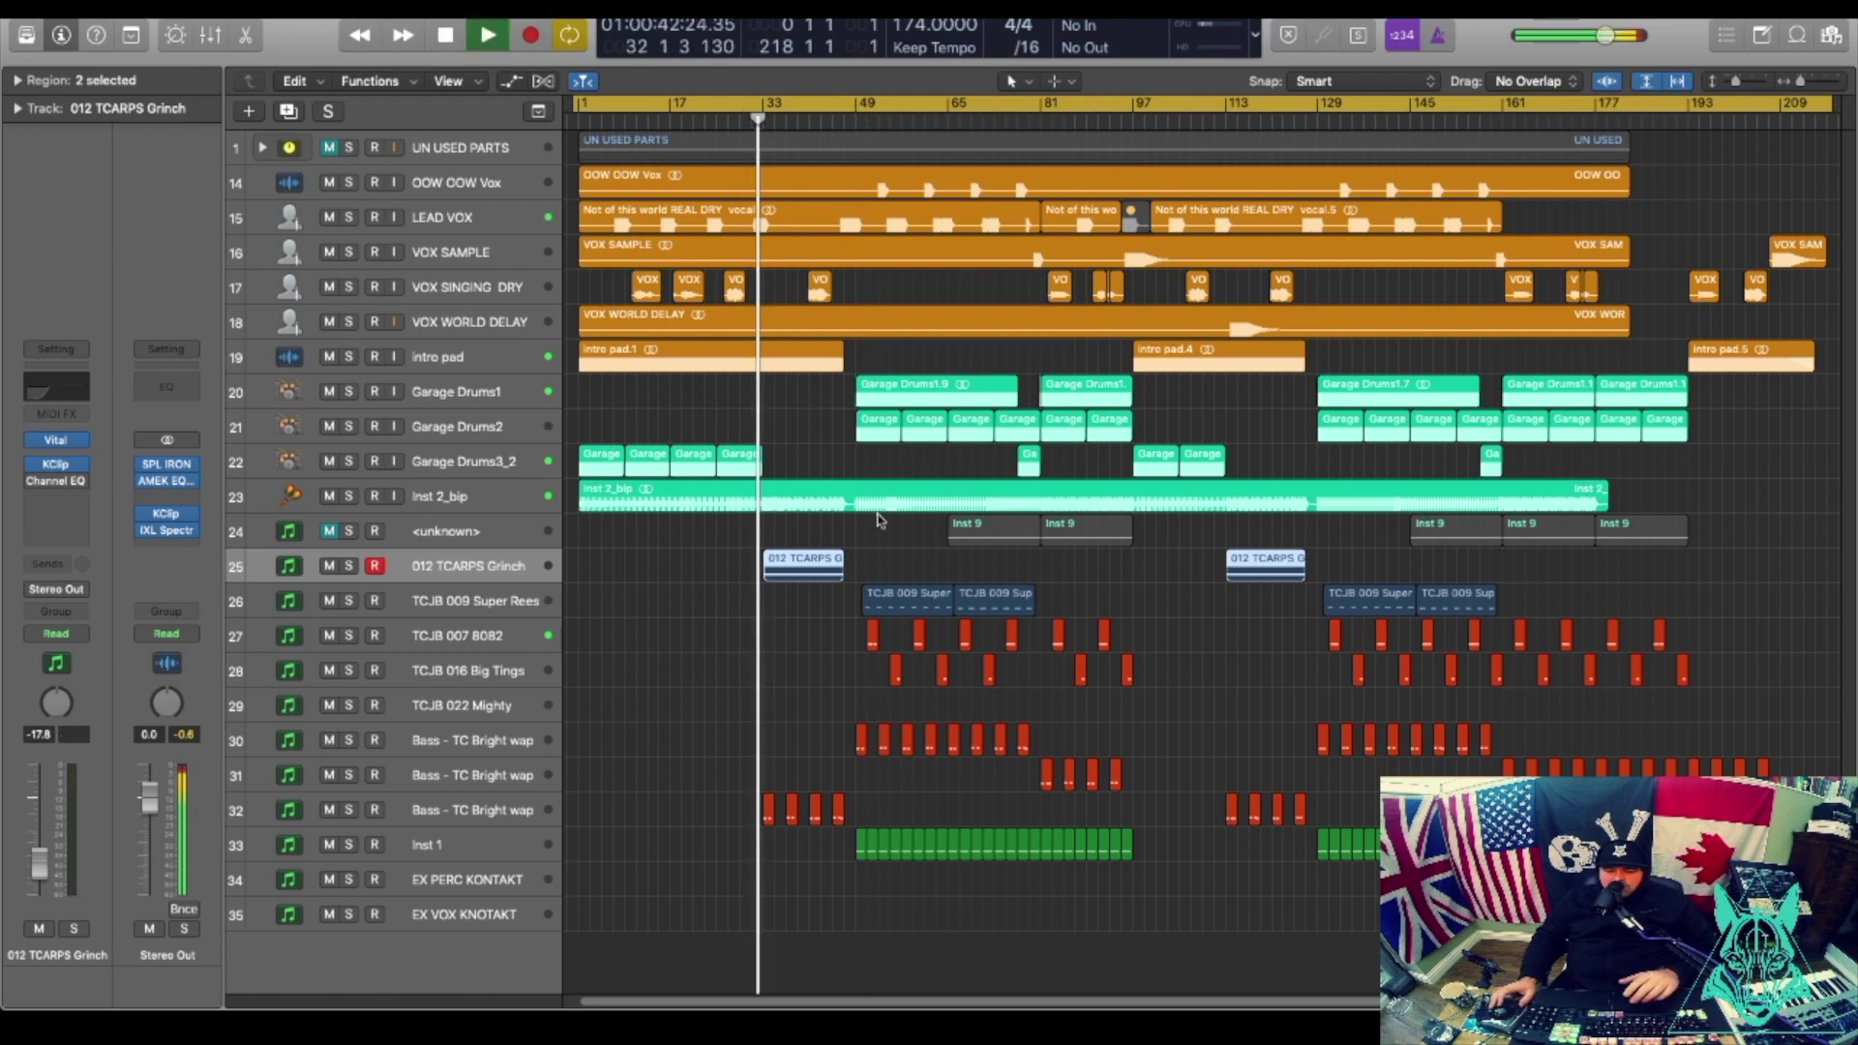
click(328, 531)
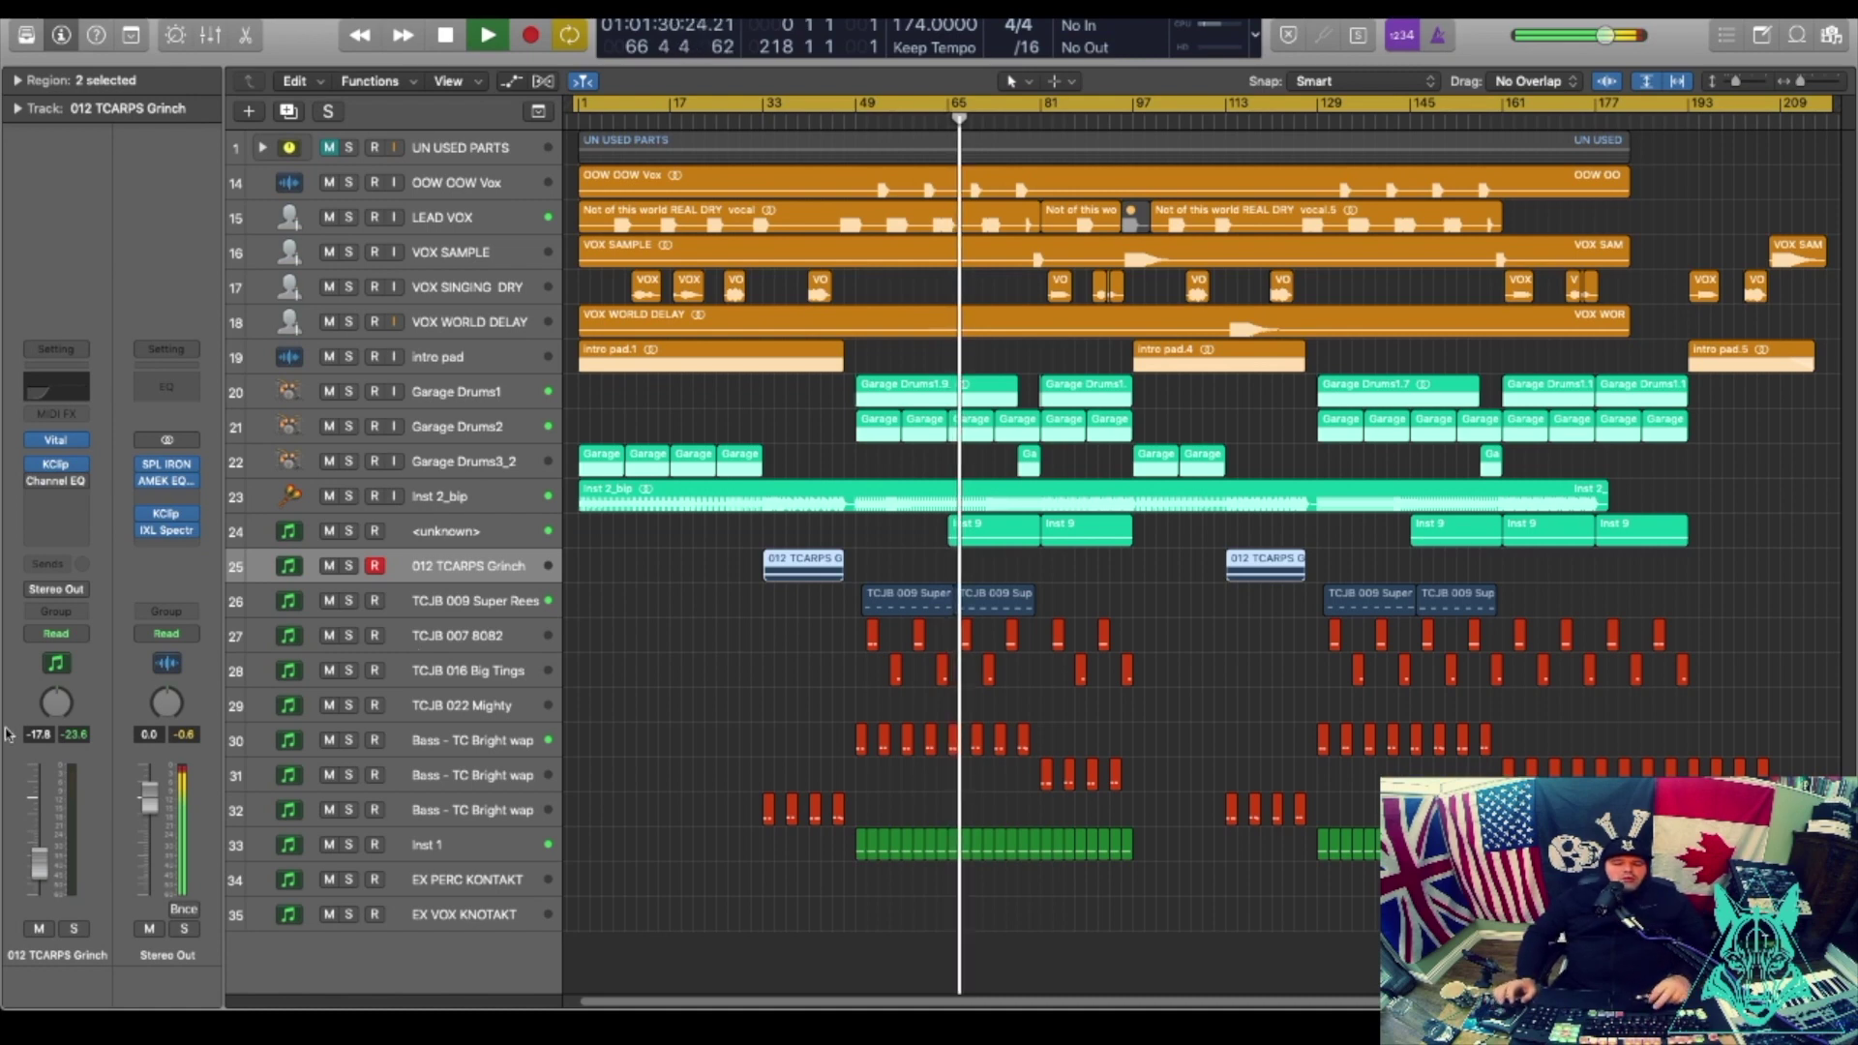
Solo track 24 during playback, view its Kontakt TC PERC Shaker instrument, and clear the solo.
click(454, 532)
click(354, 532)
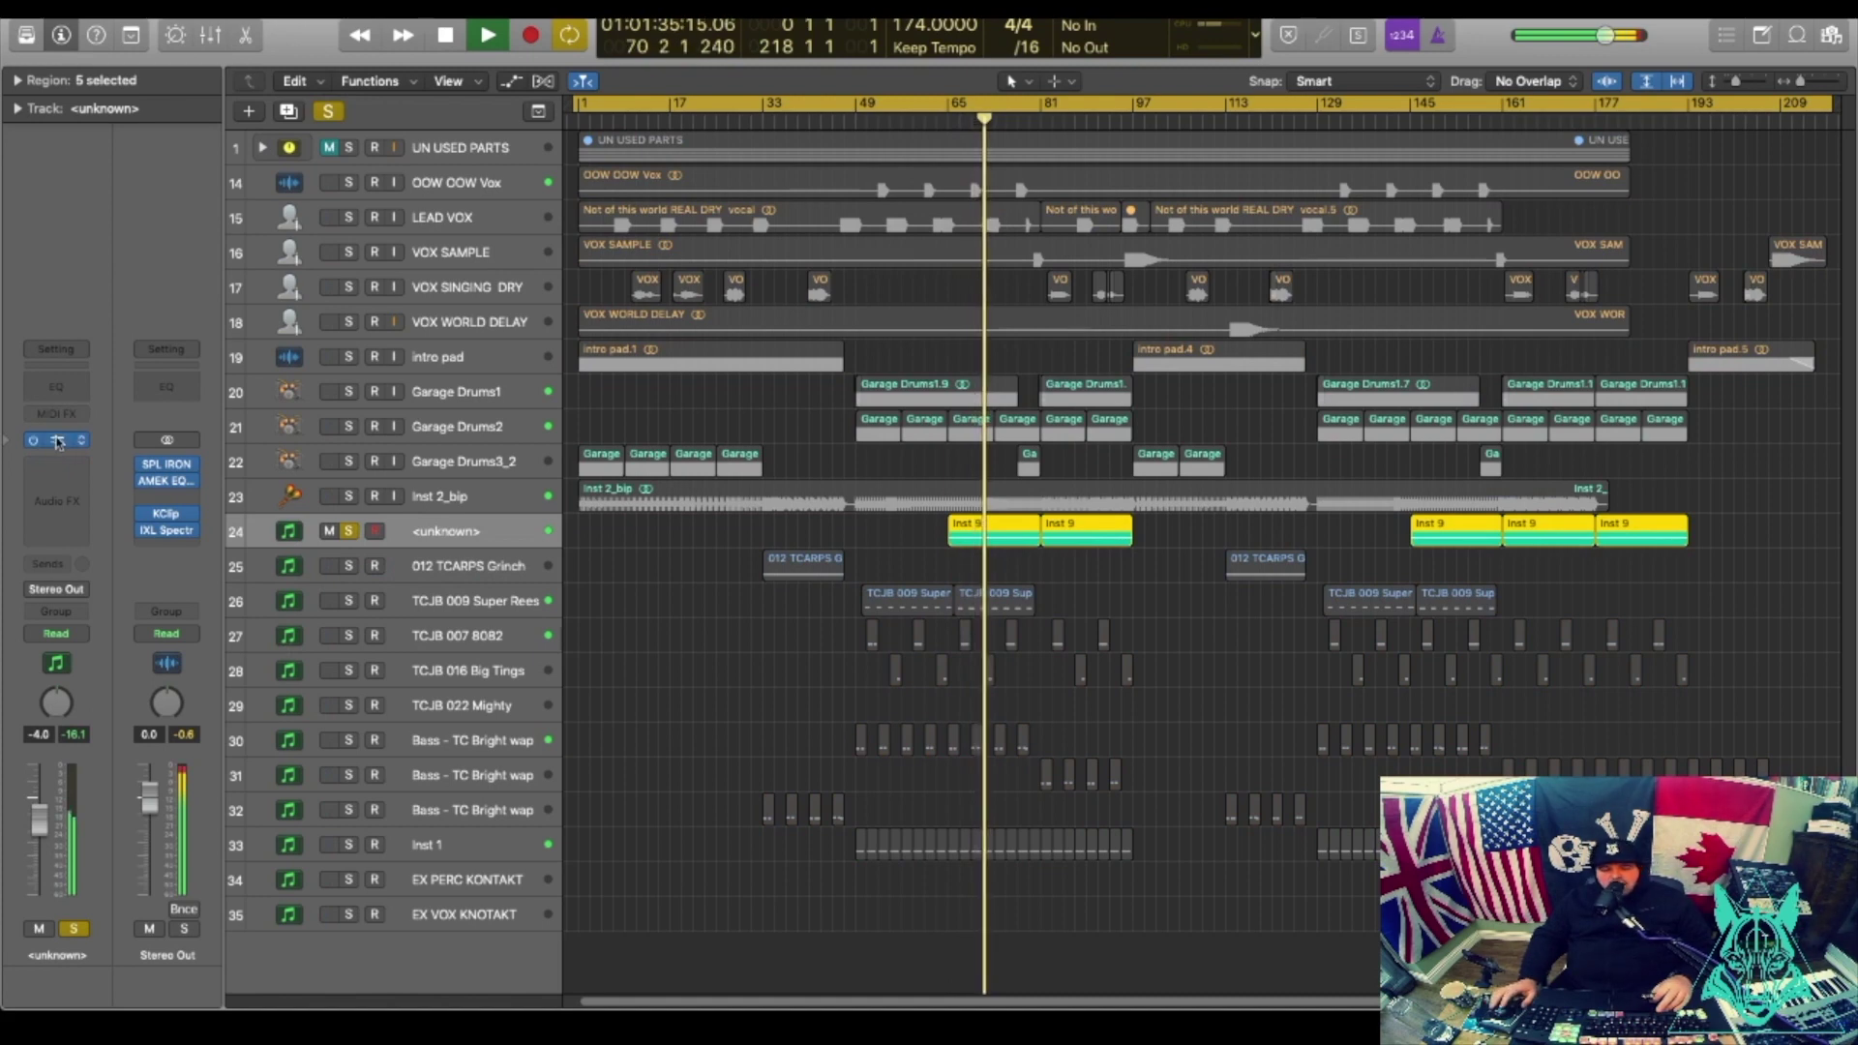
key(v)
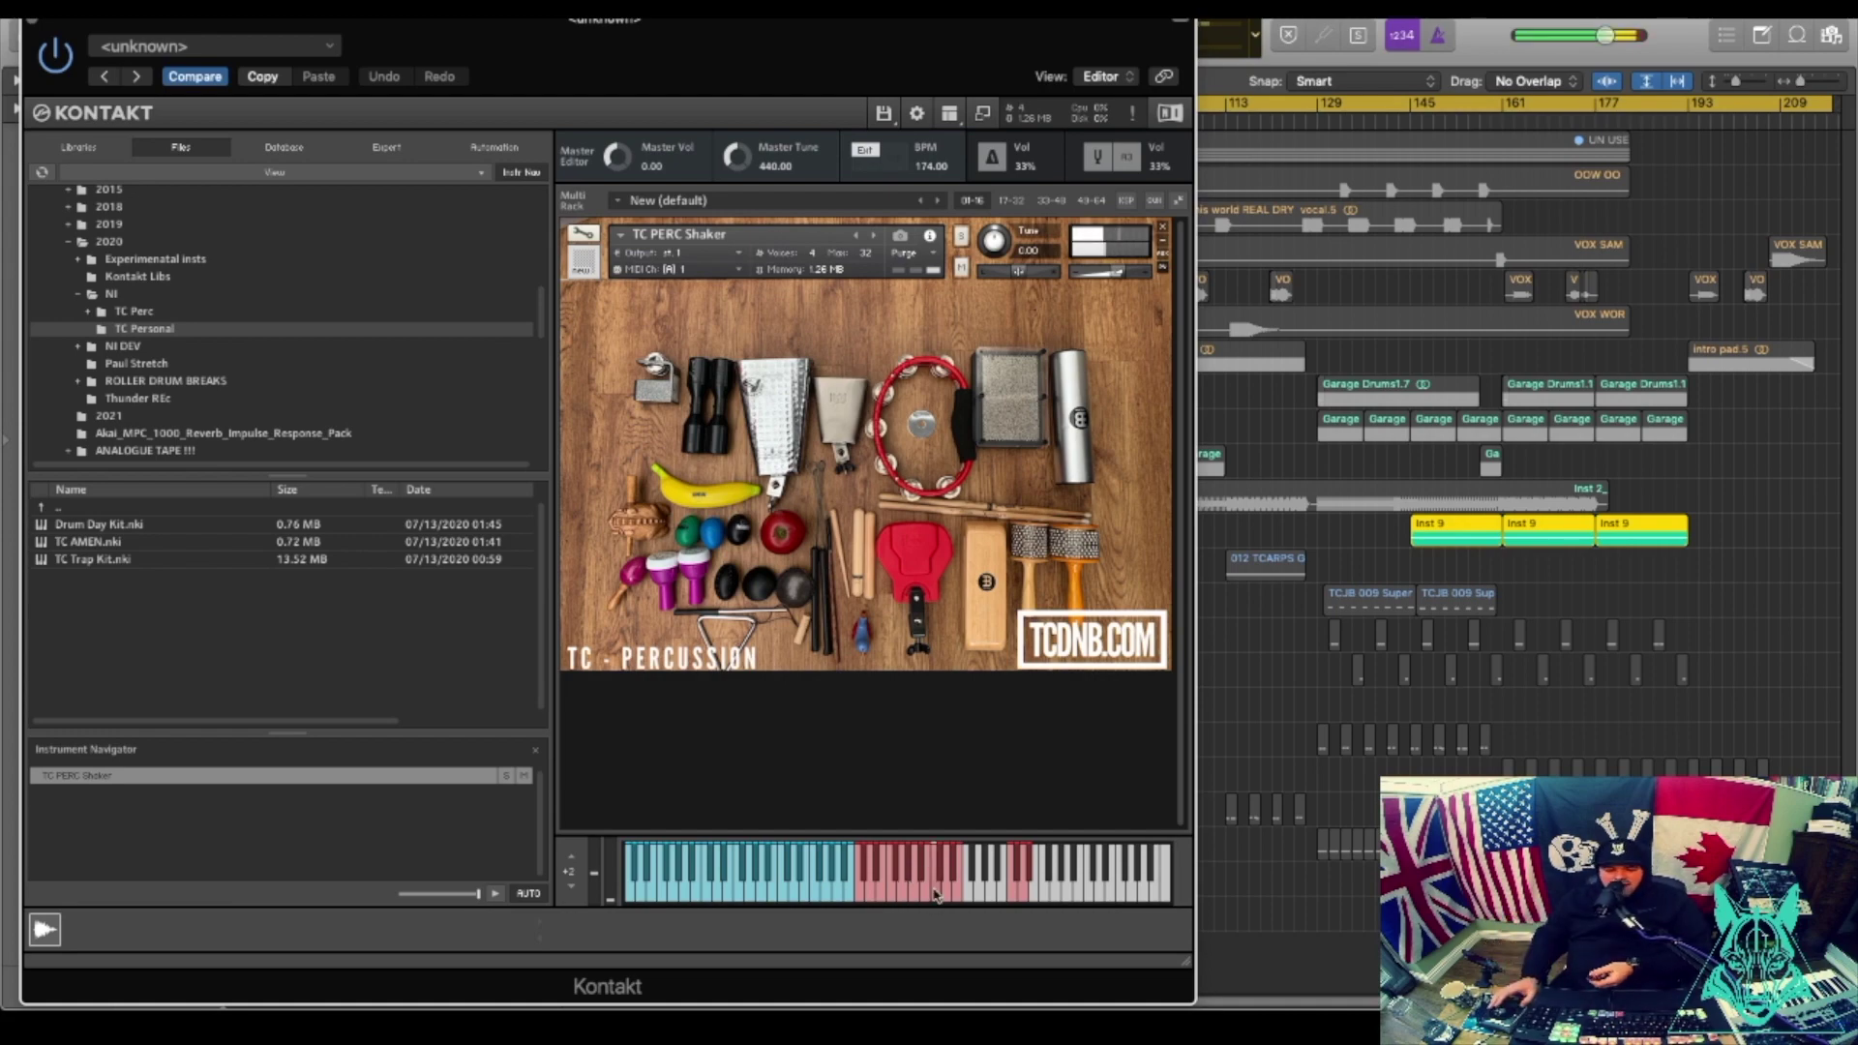
click(38, 20)
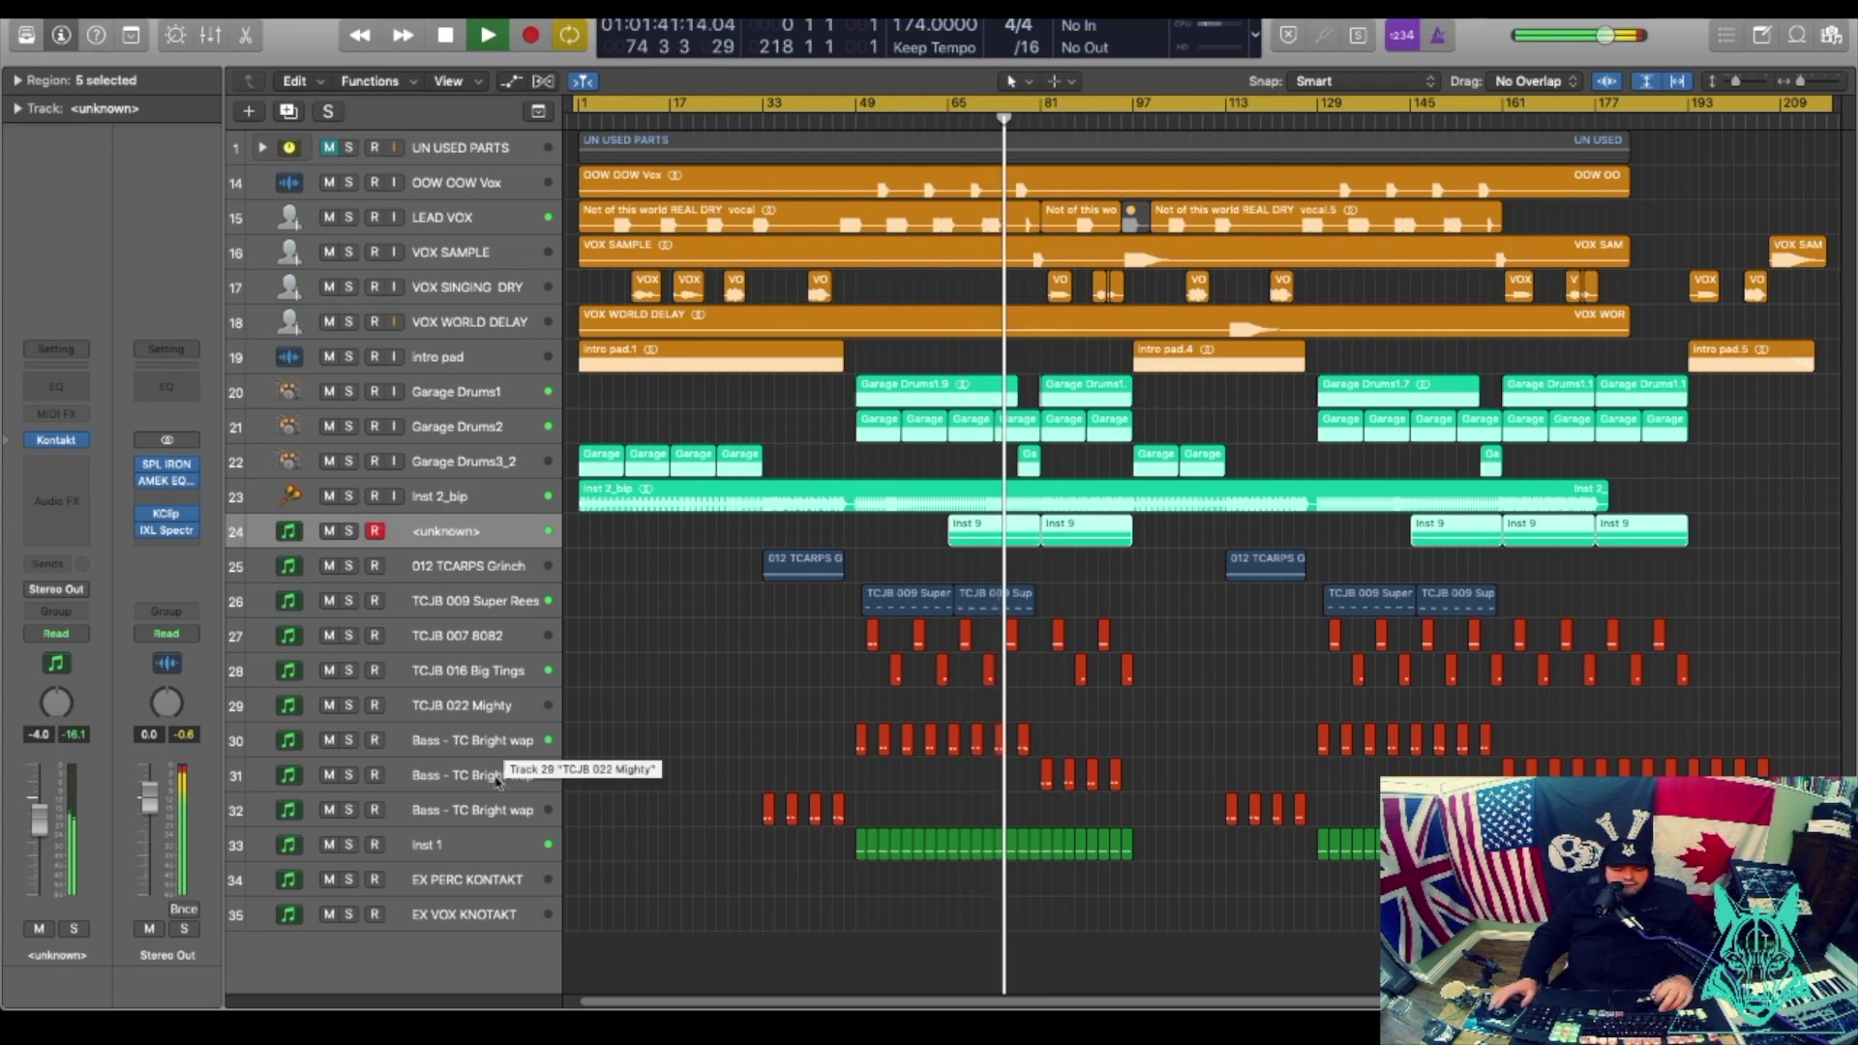
Audition the Inst 1 track in solo, view its Kontakt TC CIRCUIT BENT instrument, and clear the solo to play the full arrangement.
click(444, 843)
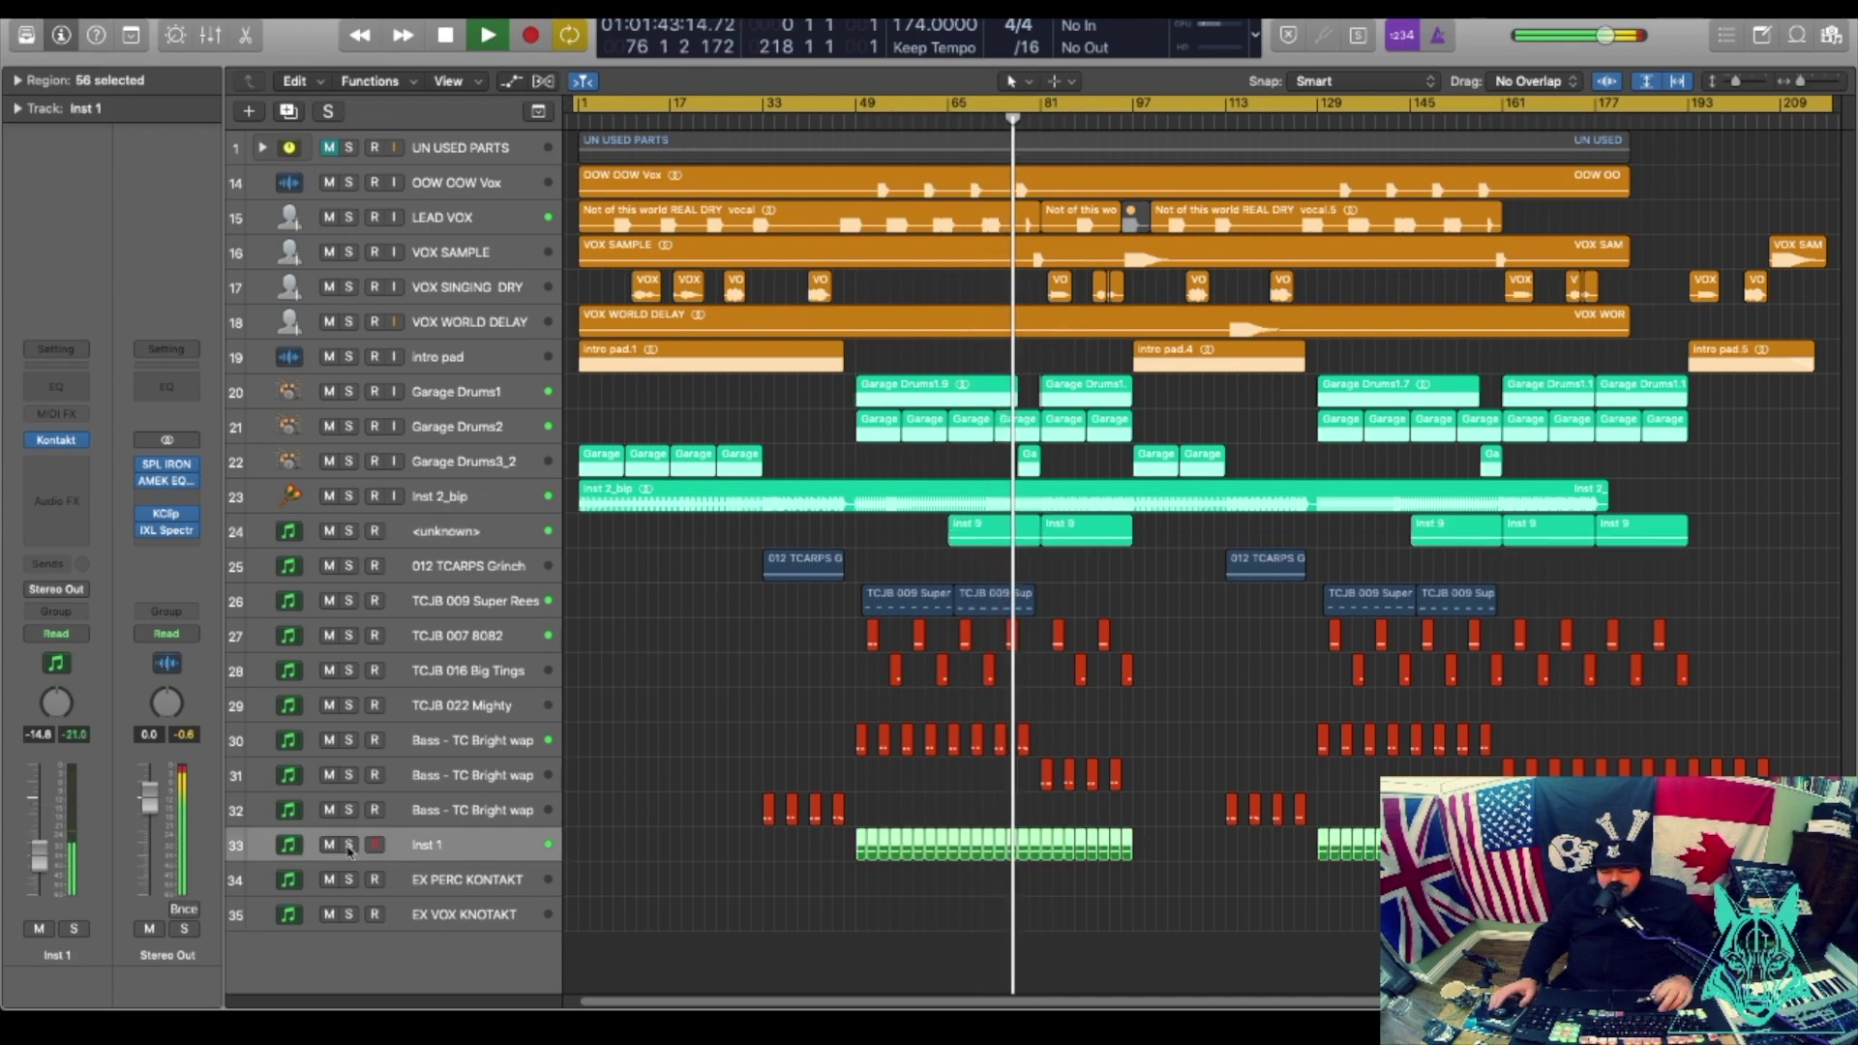
click(350, 845)
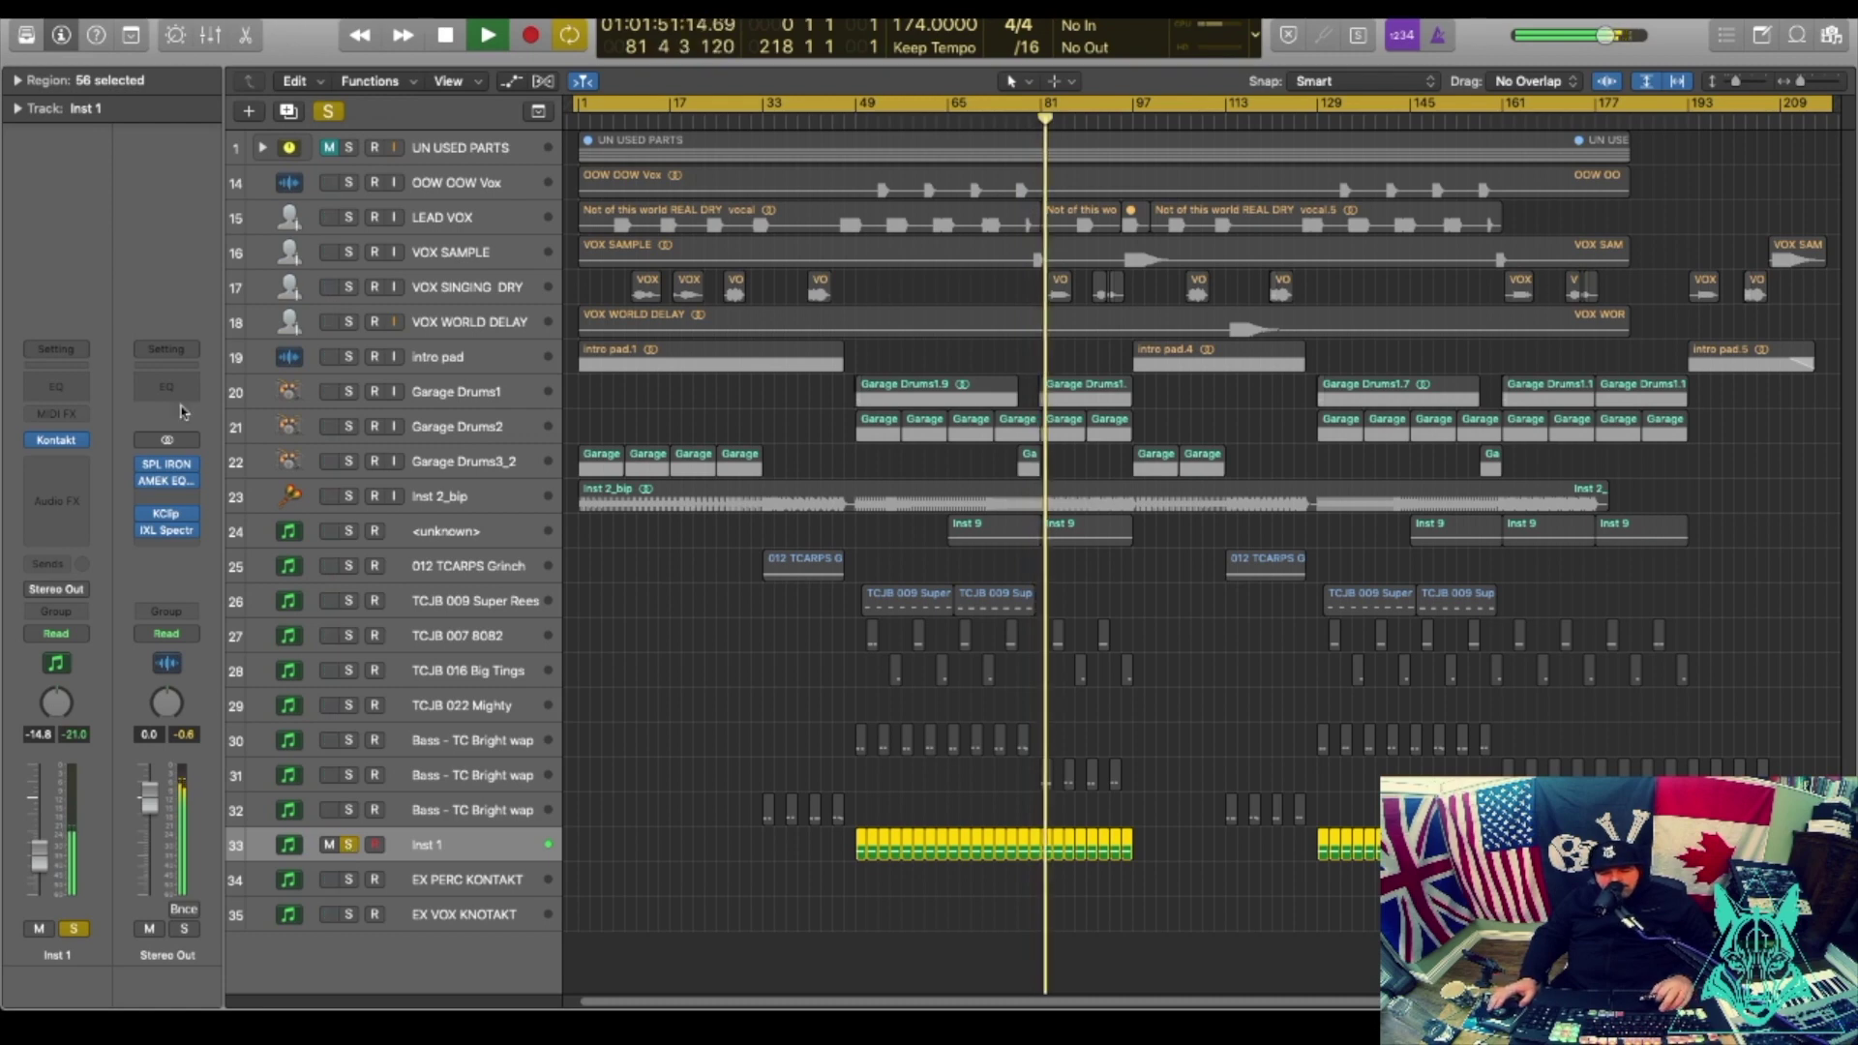
mouse_move(59, 446)
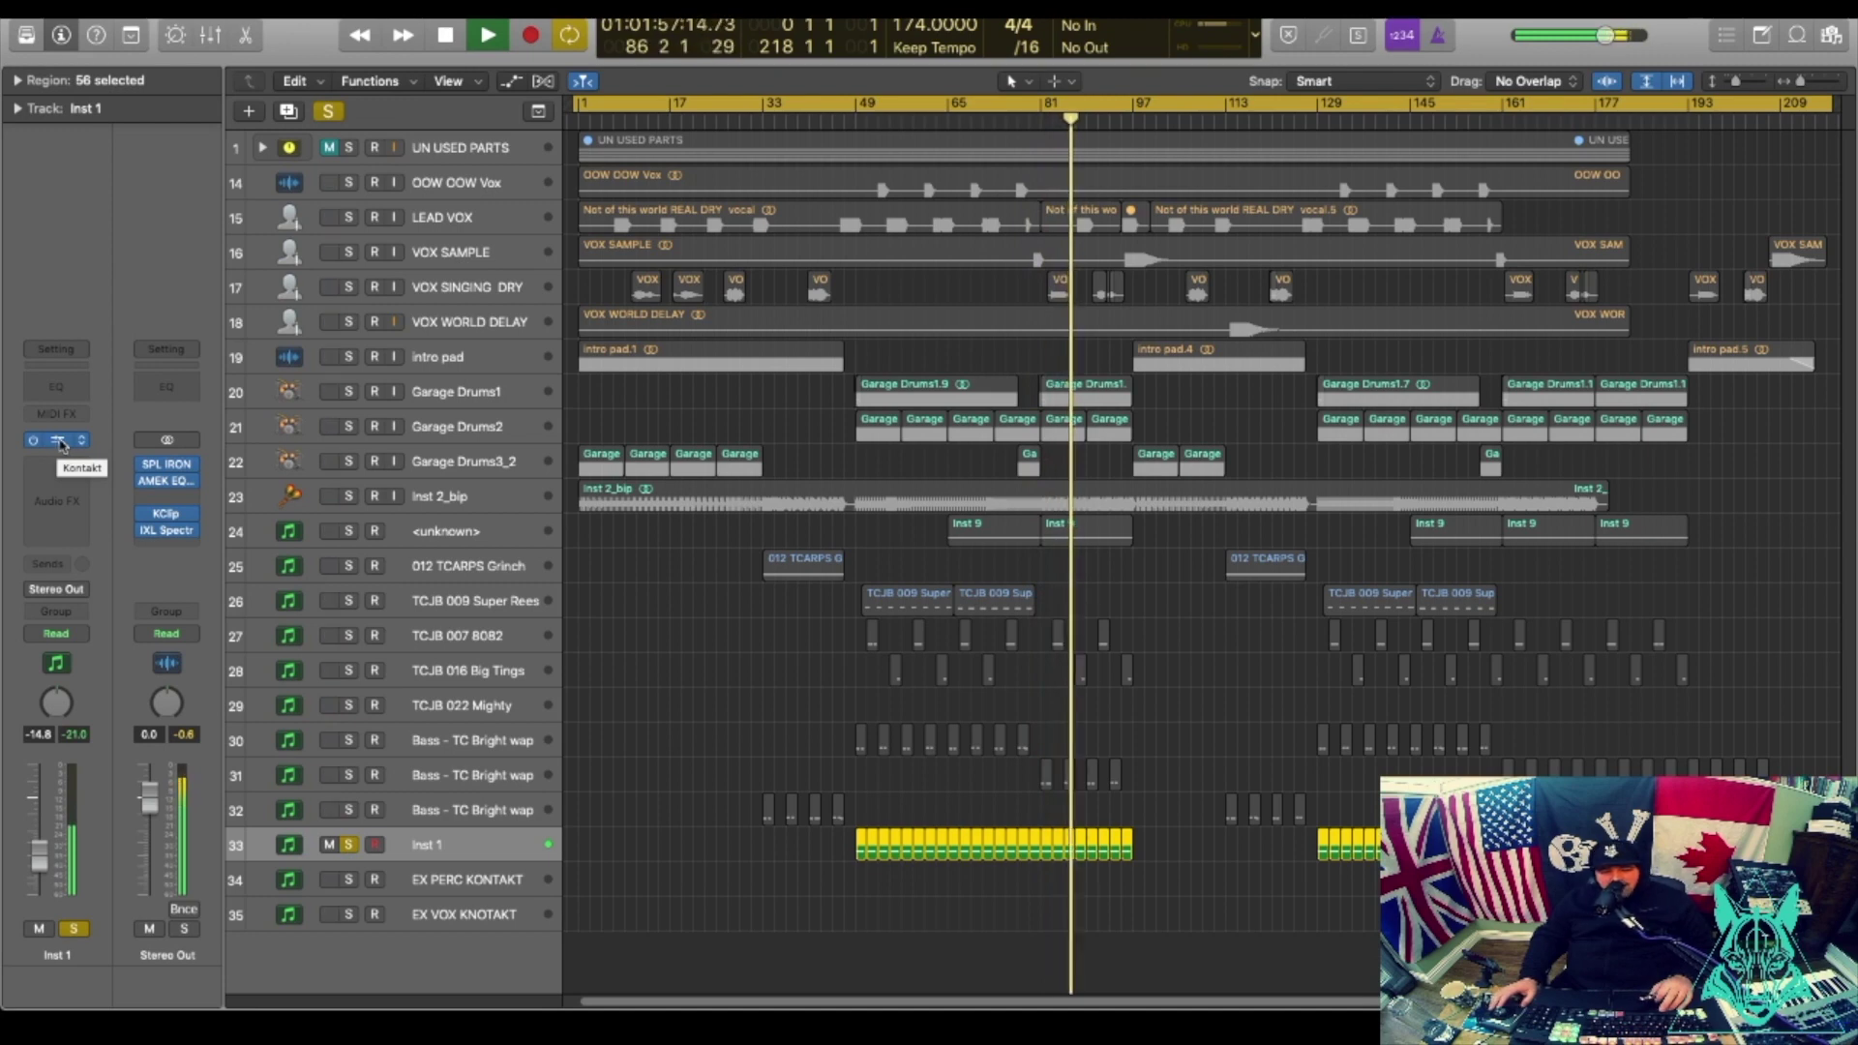
key(space)
click(60, 442)
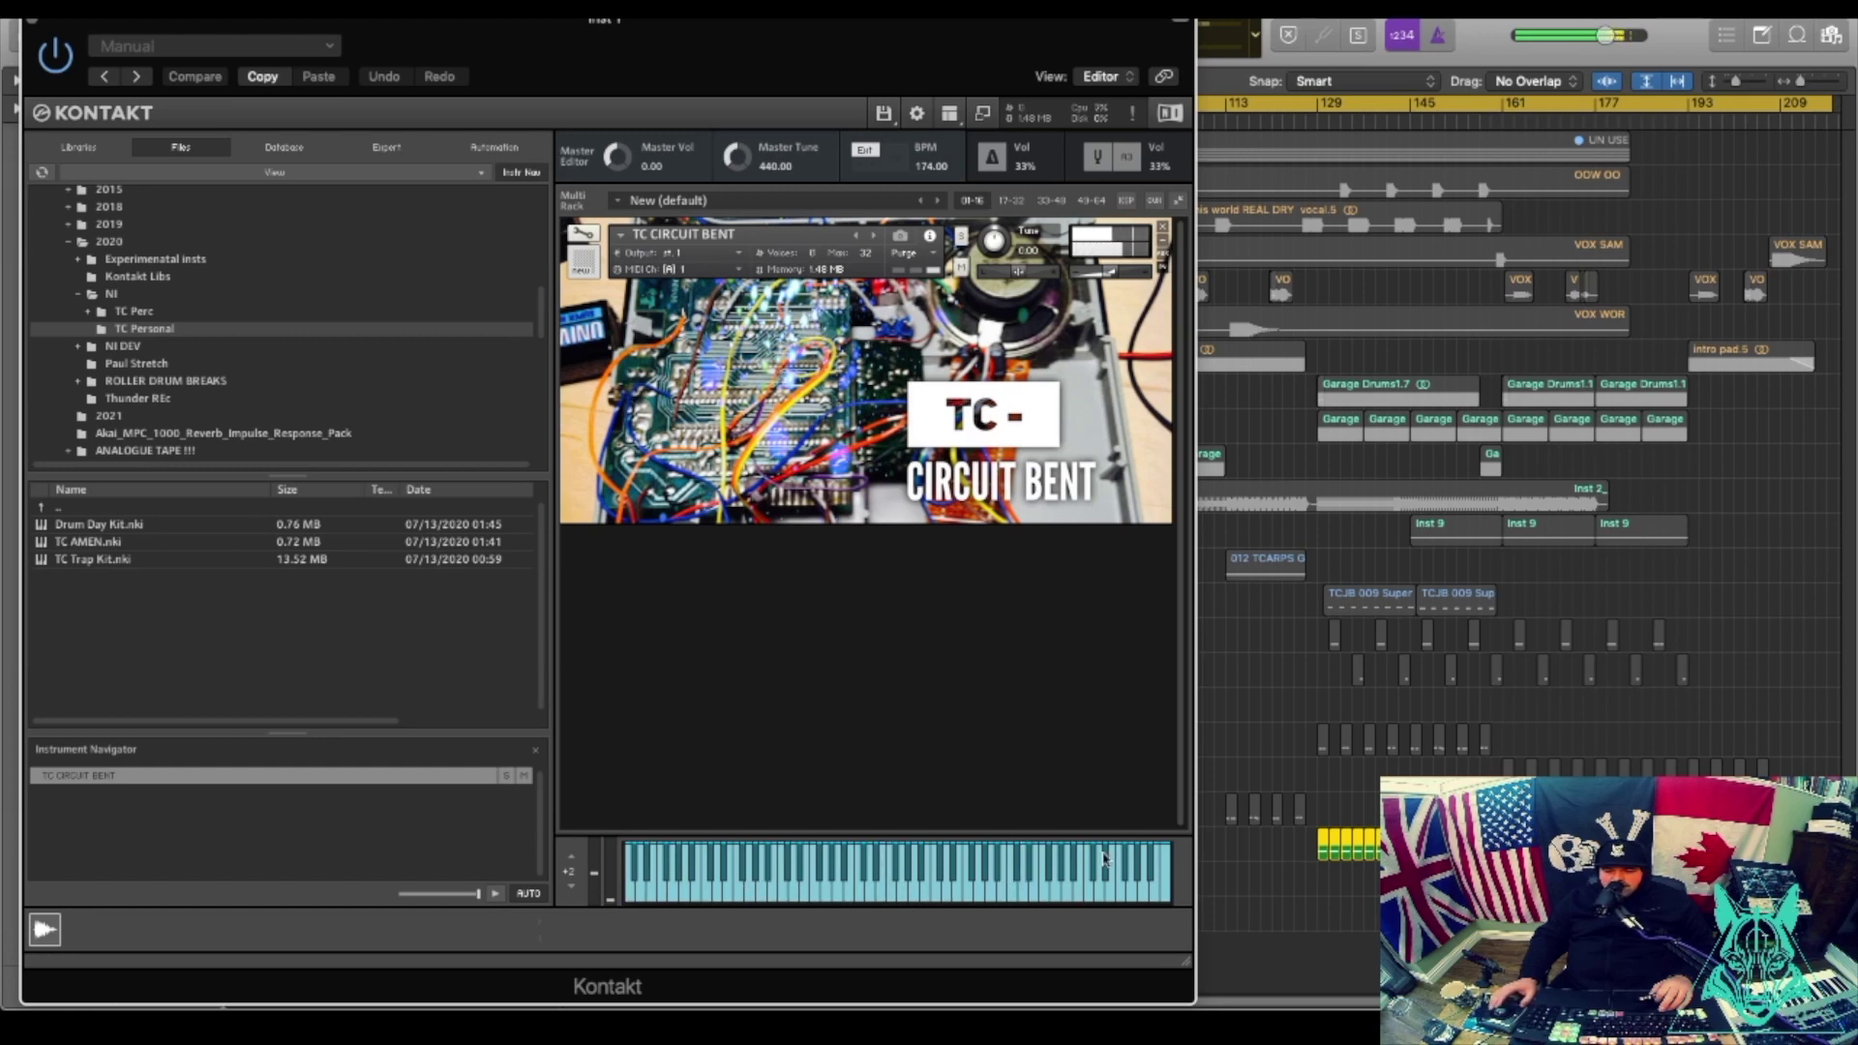
click(32, 20)
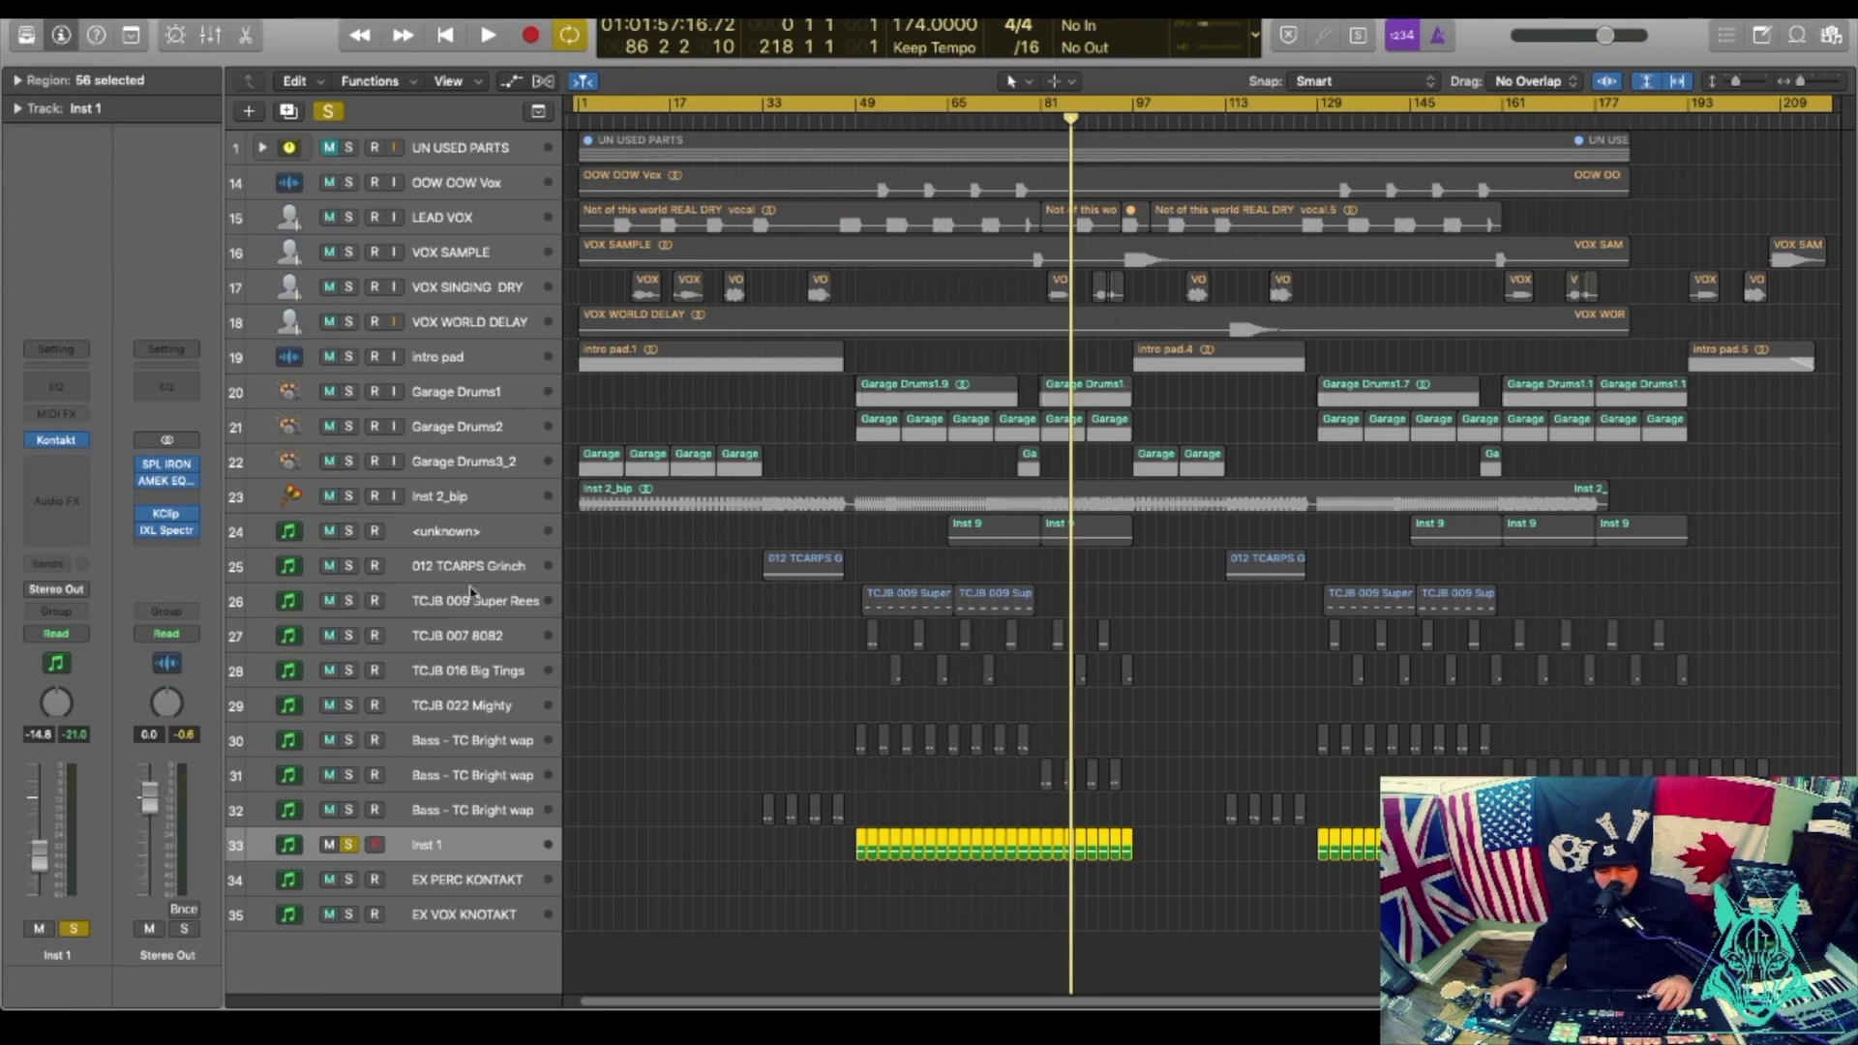
key(s)
key(space)
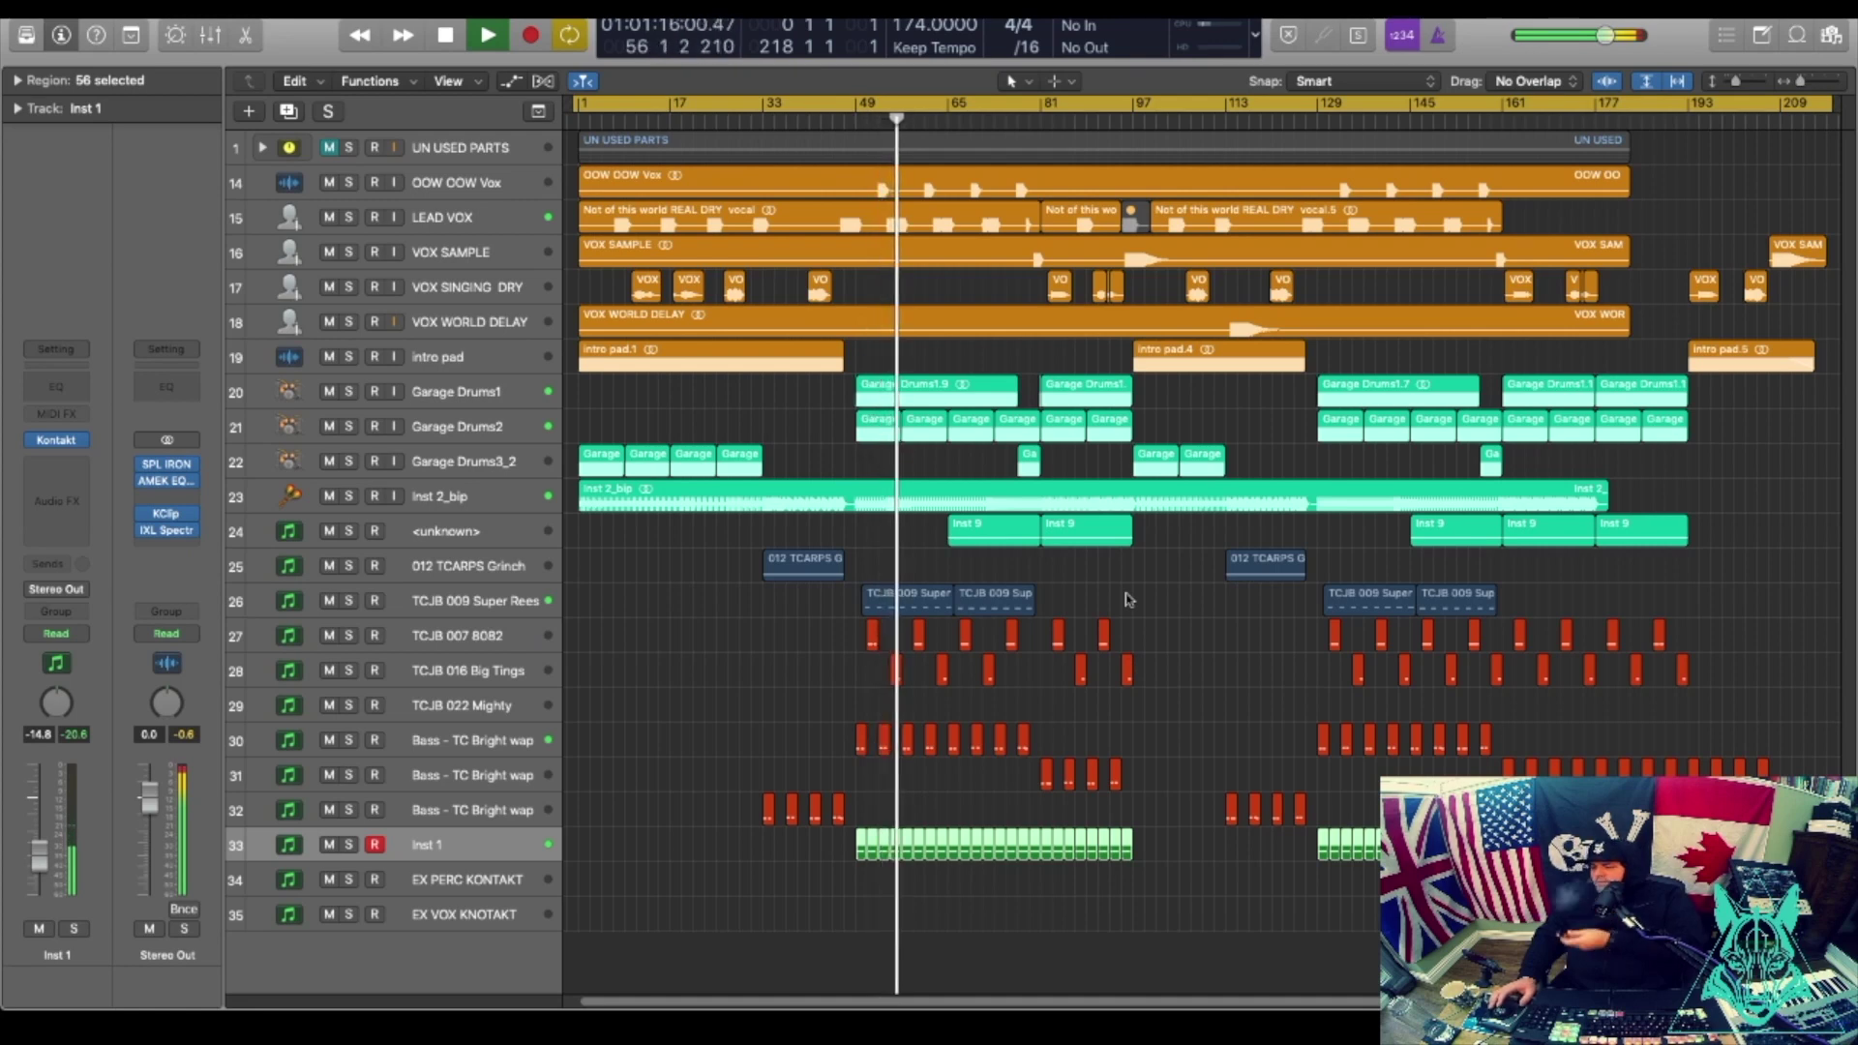
Return to the project start, audition the Garage Drums3_2 track in solo, clear the solo, play the full arrangement to about bar 50, and stop.
key(alt+period)
key(space)
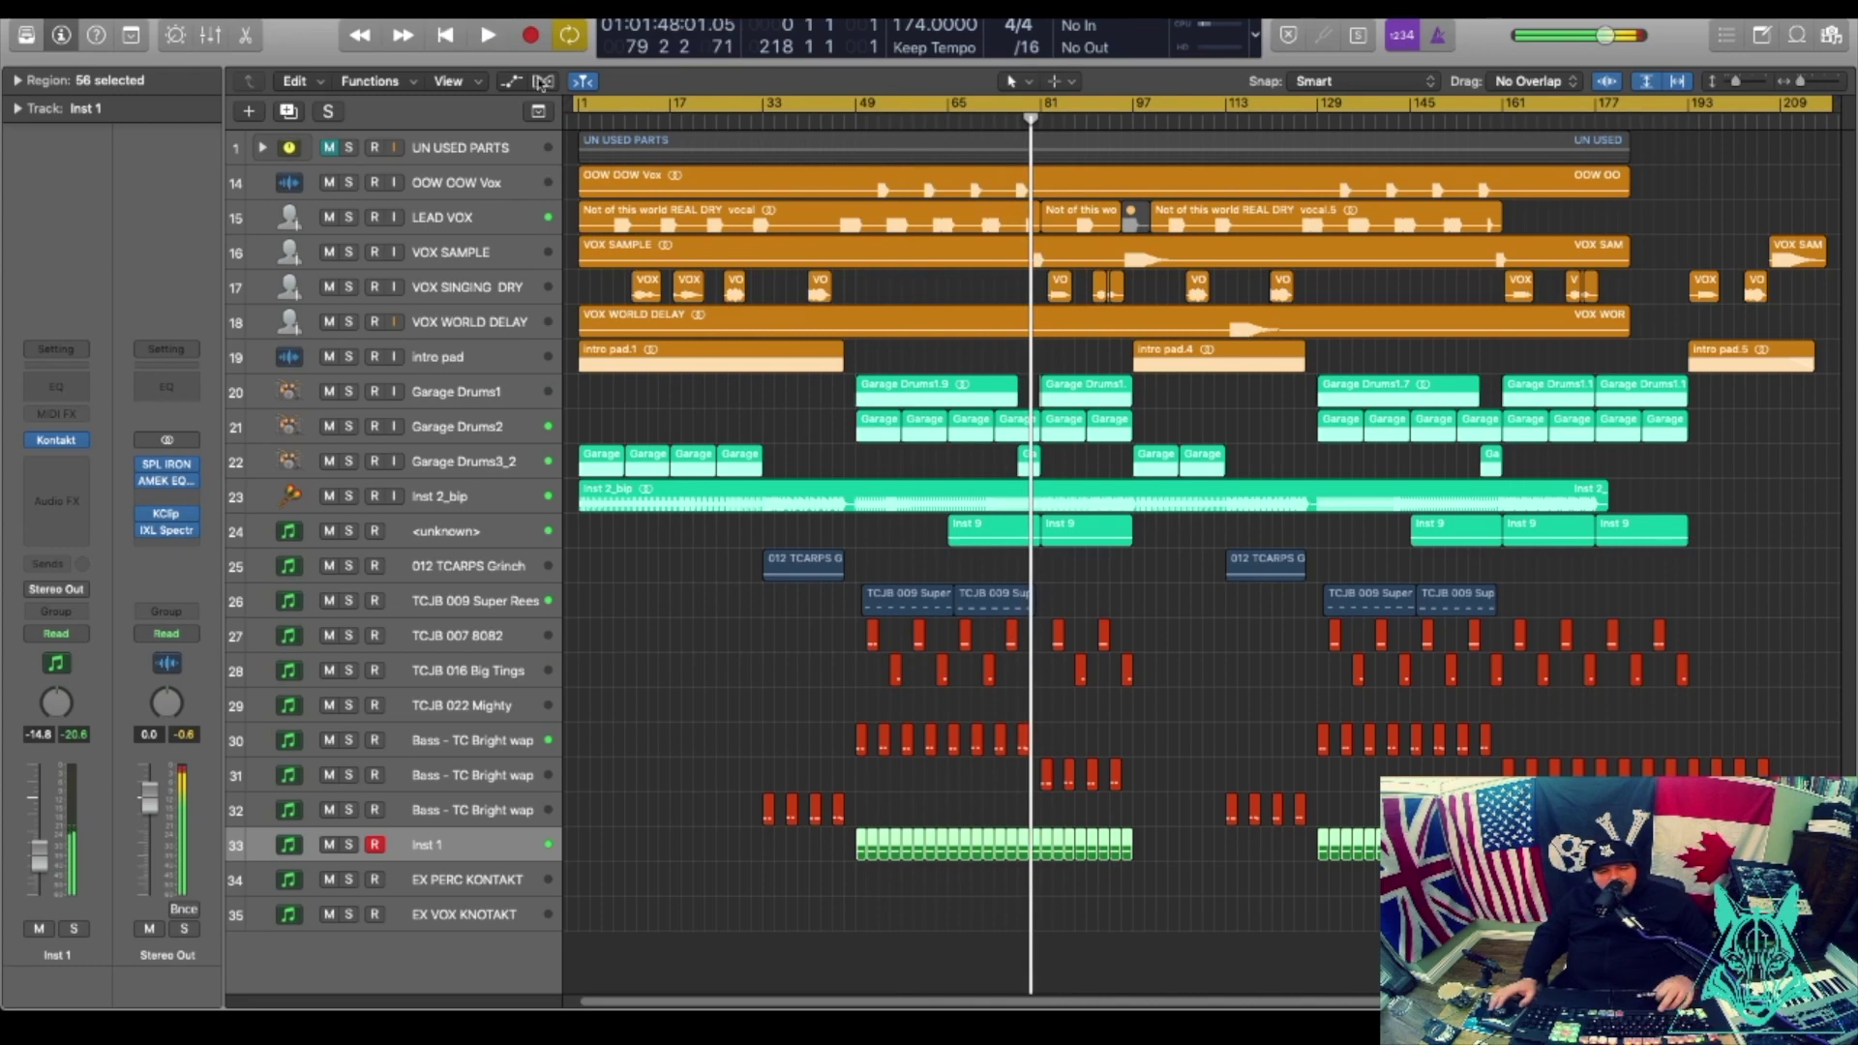
key(Return)
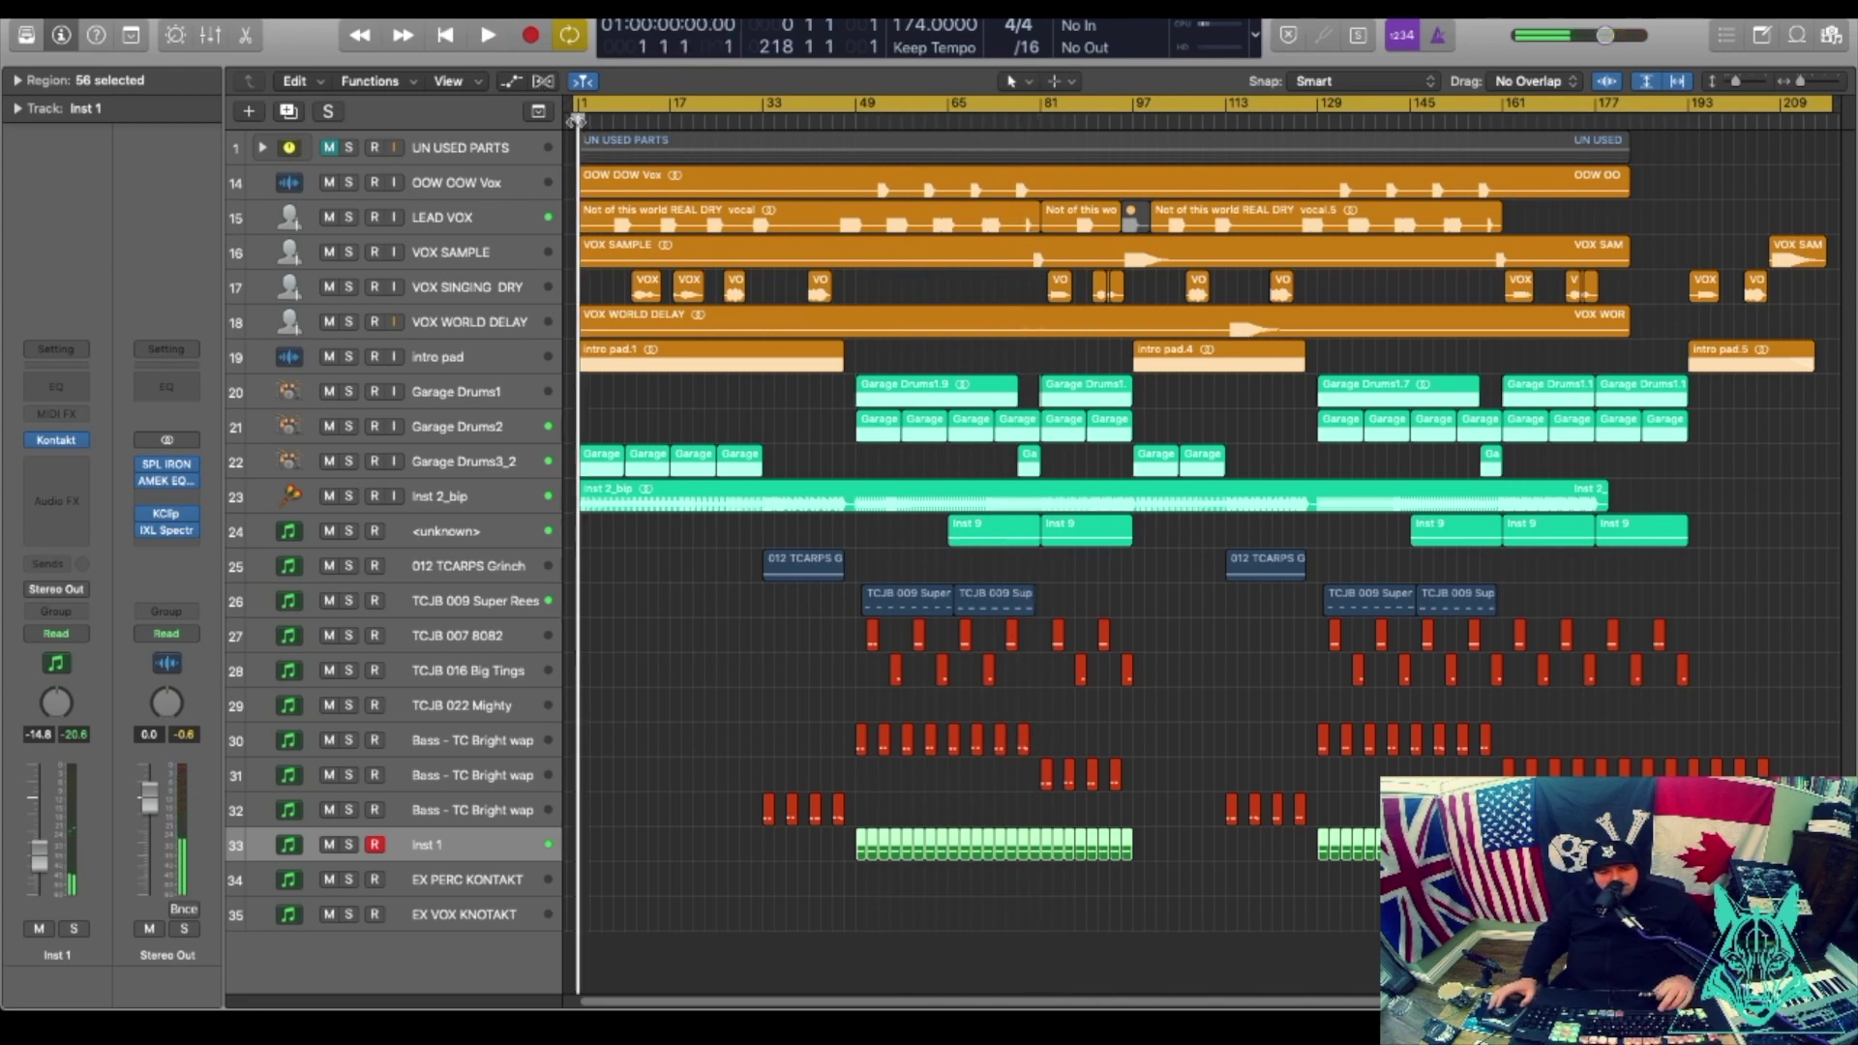
click(347, 462)
key(space)
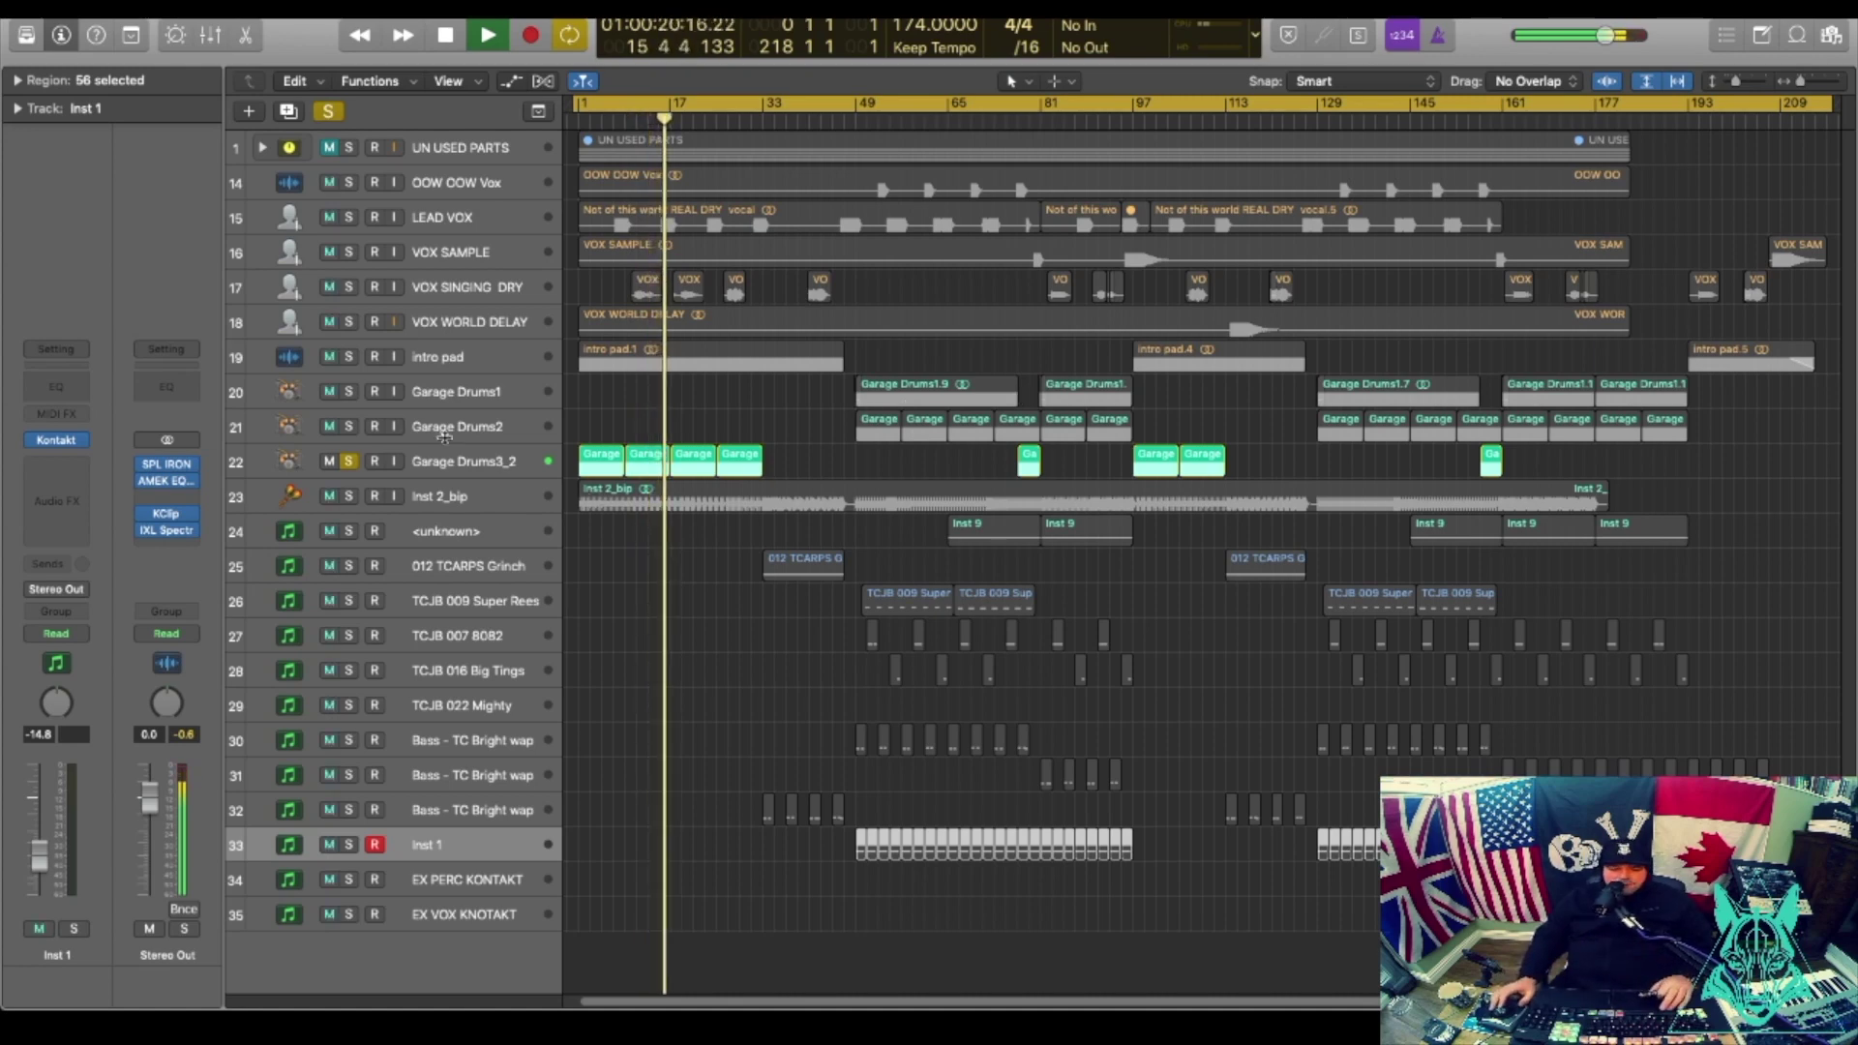
click(349, 462)
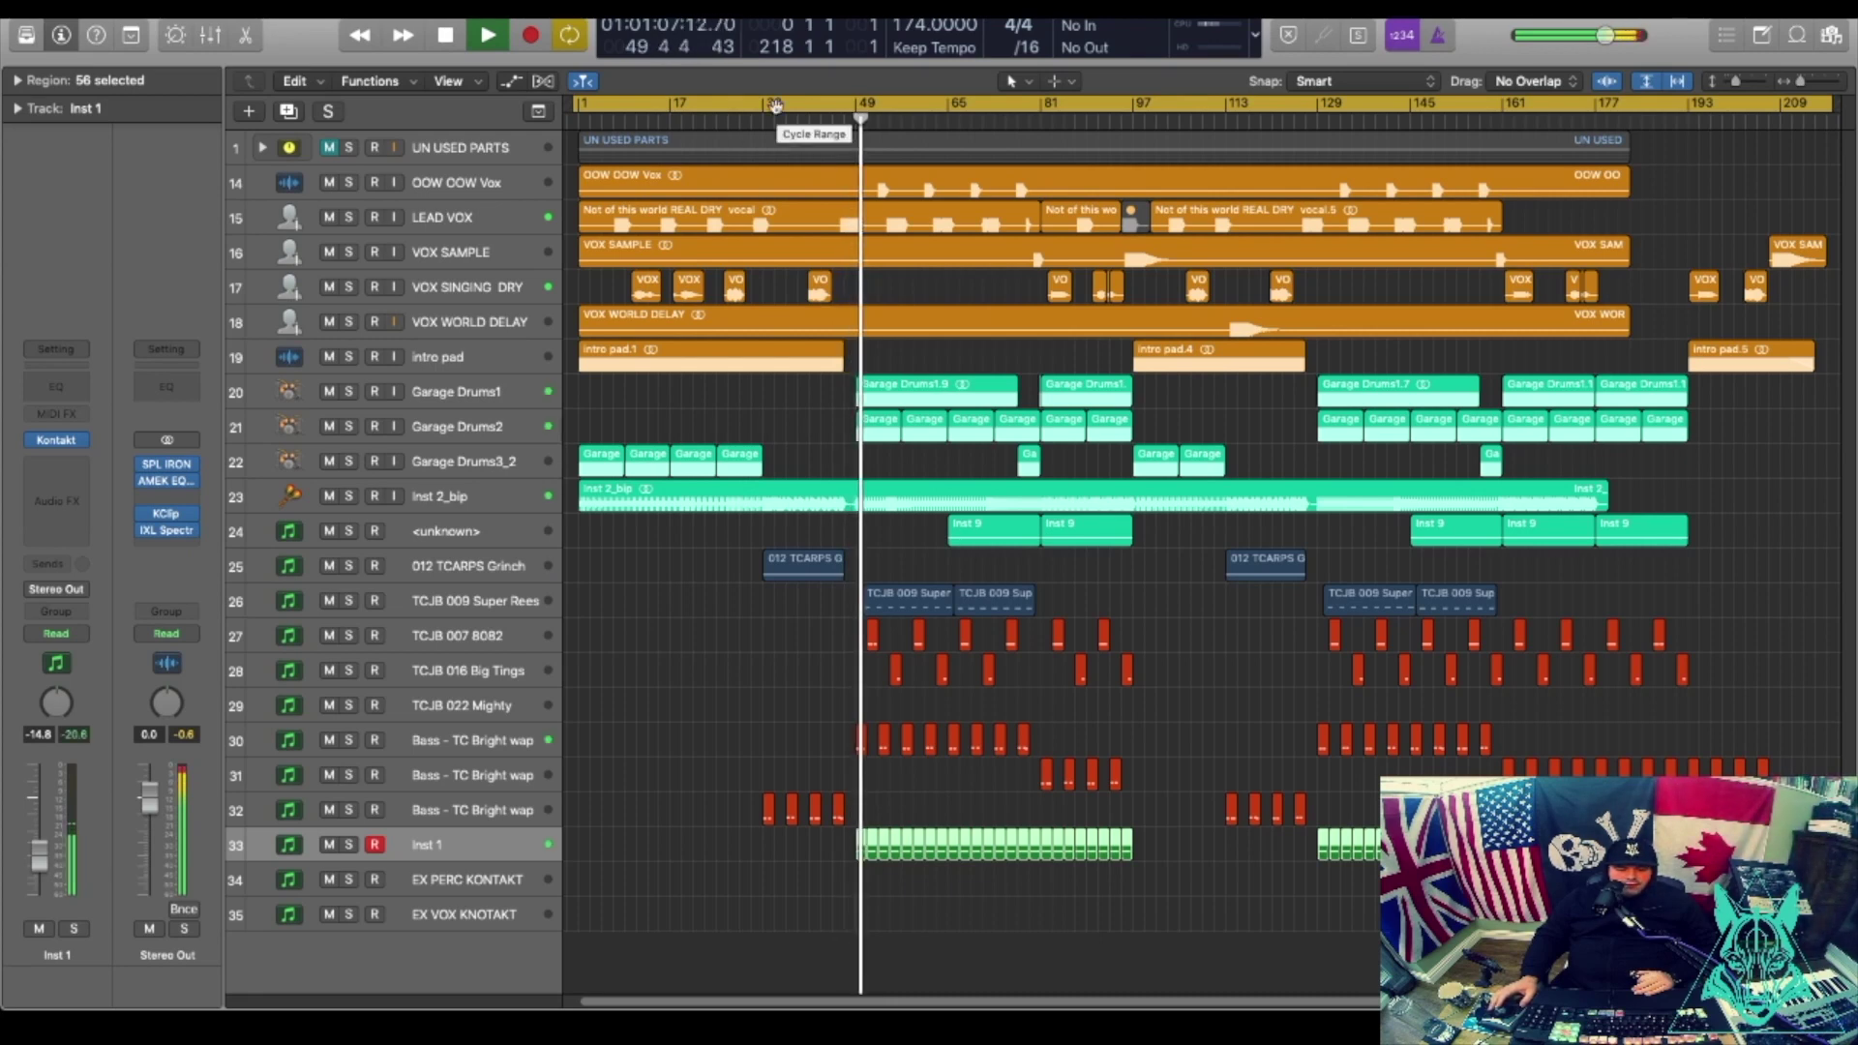
key(space)
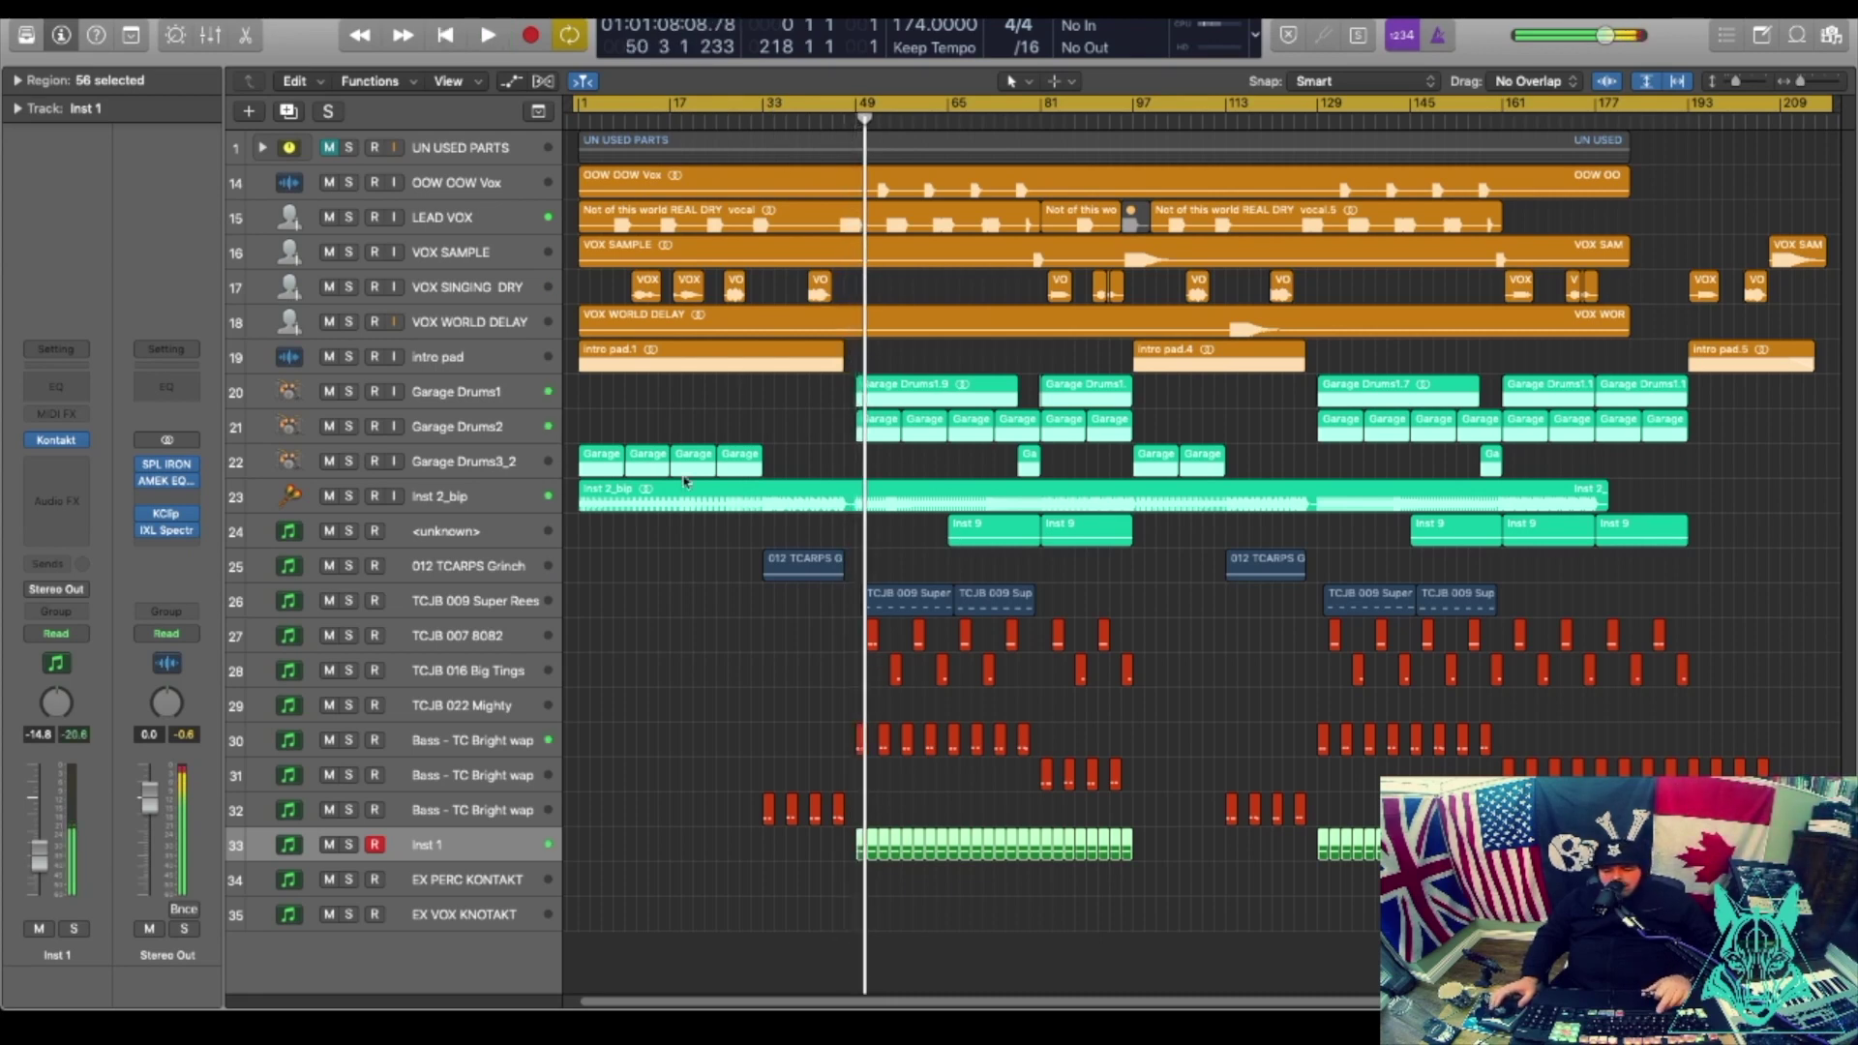
View the Kontakt instruments on the EX PERC KONTAKT and EX VOX KNOTAKT tracks, closing each plug-in window.
click(468, 880)
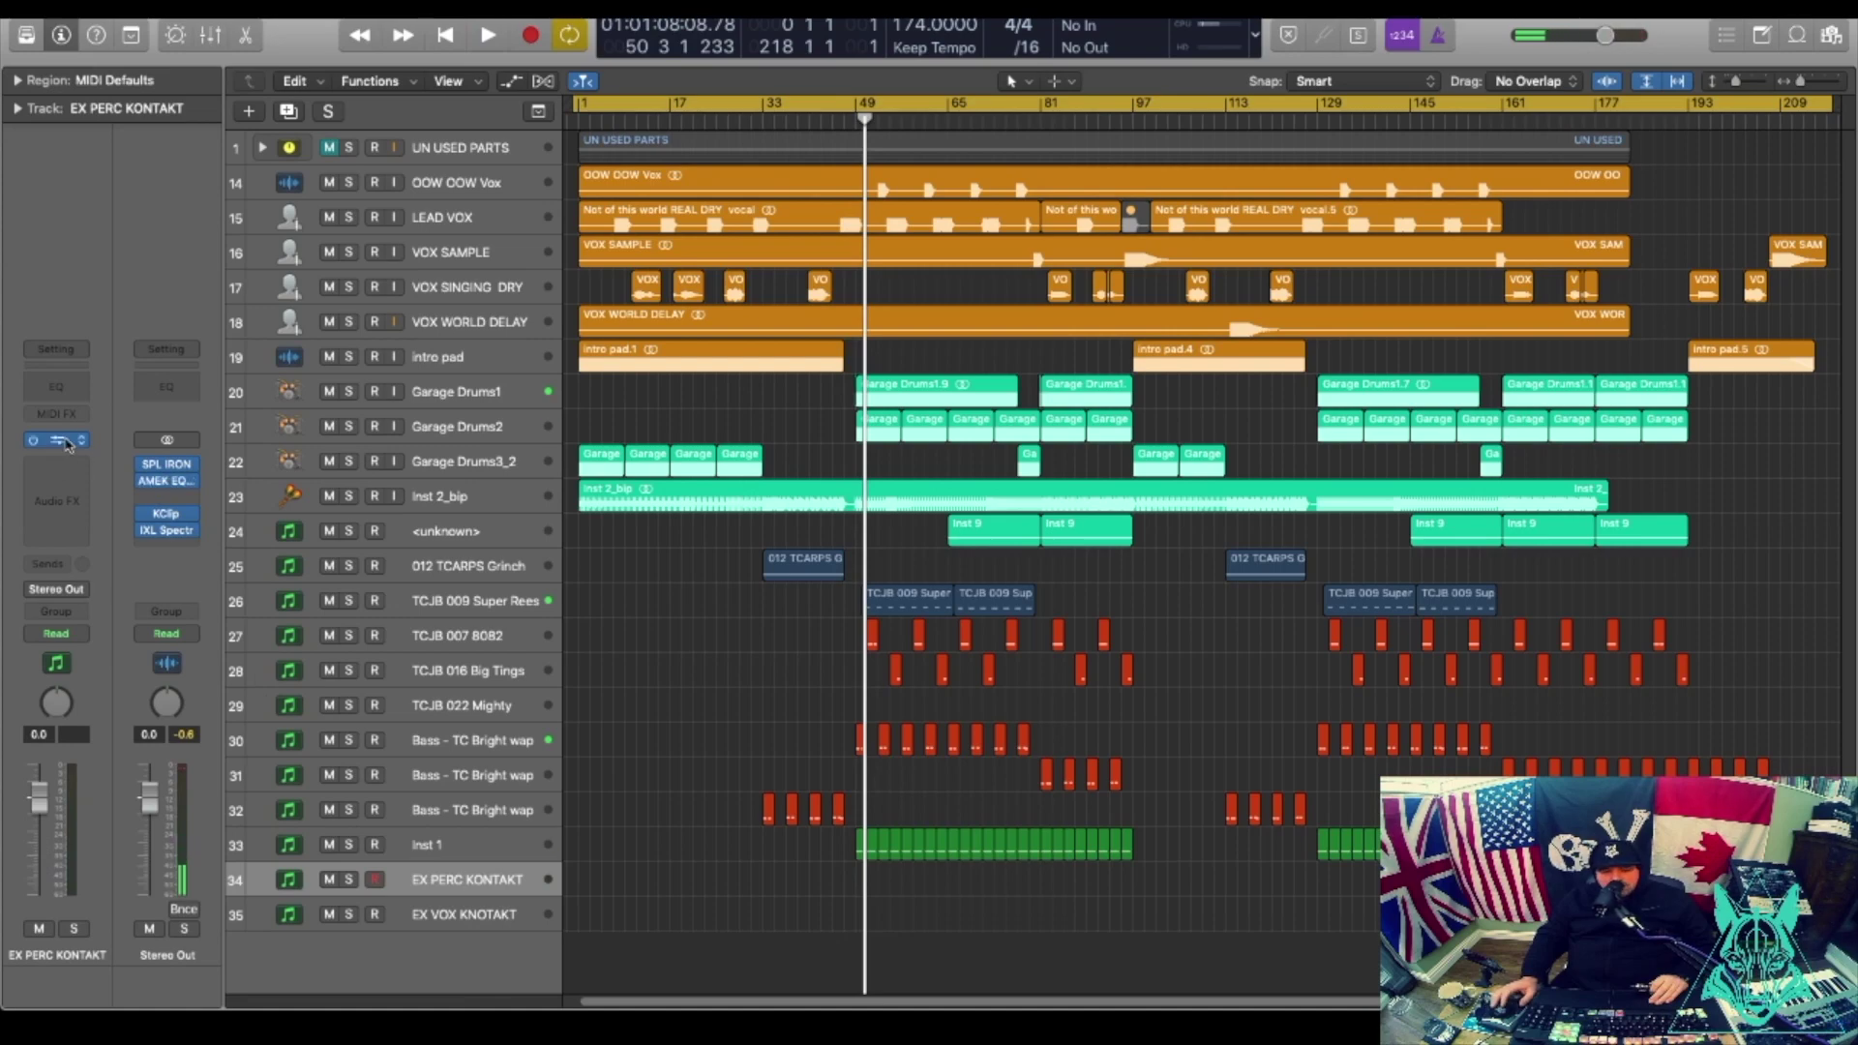
click(65, 444)
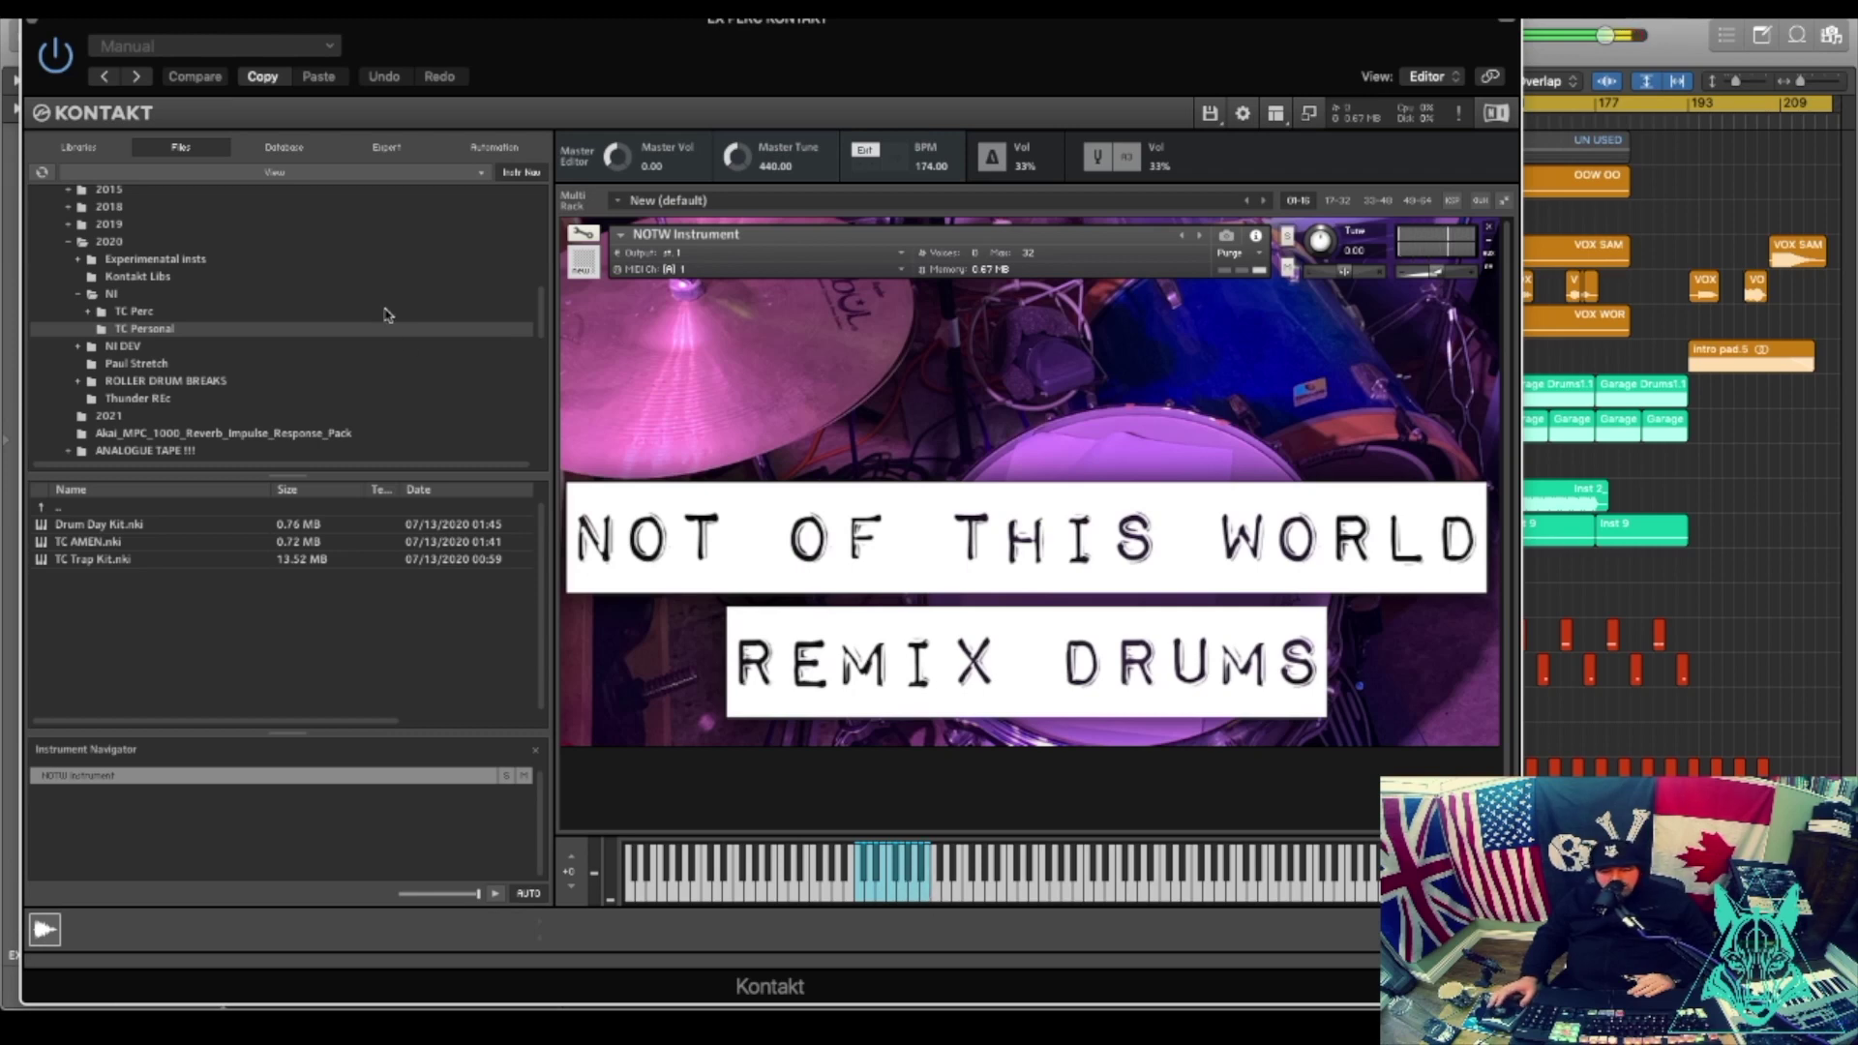
click(29, 27)
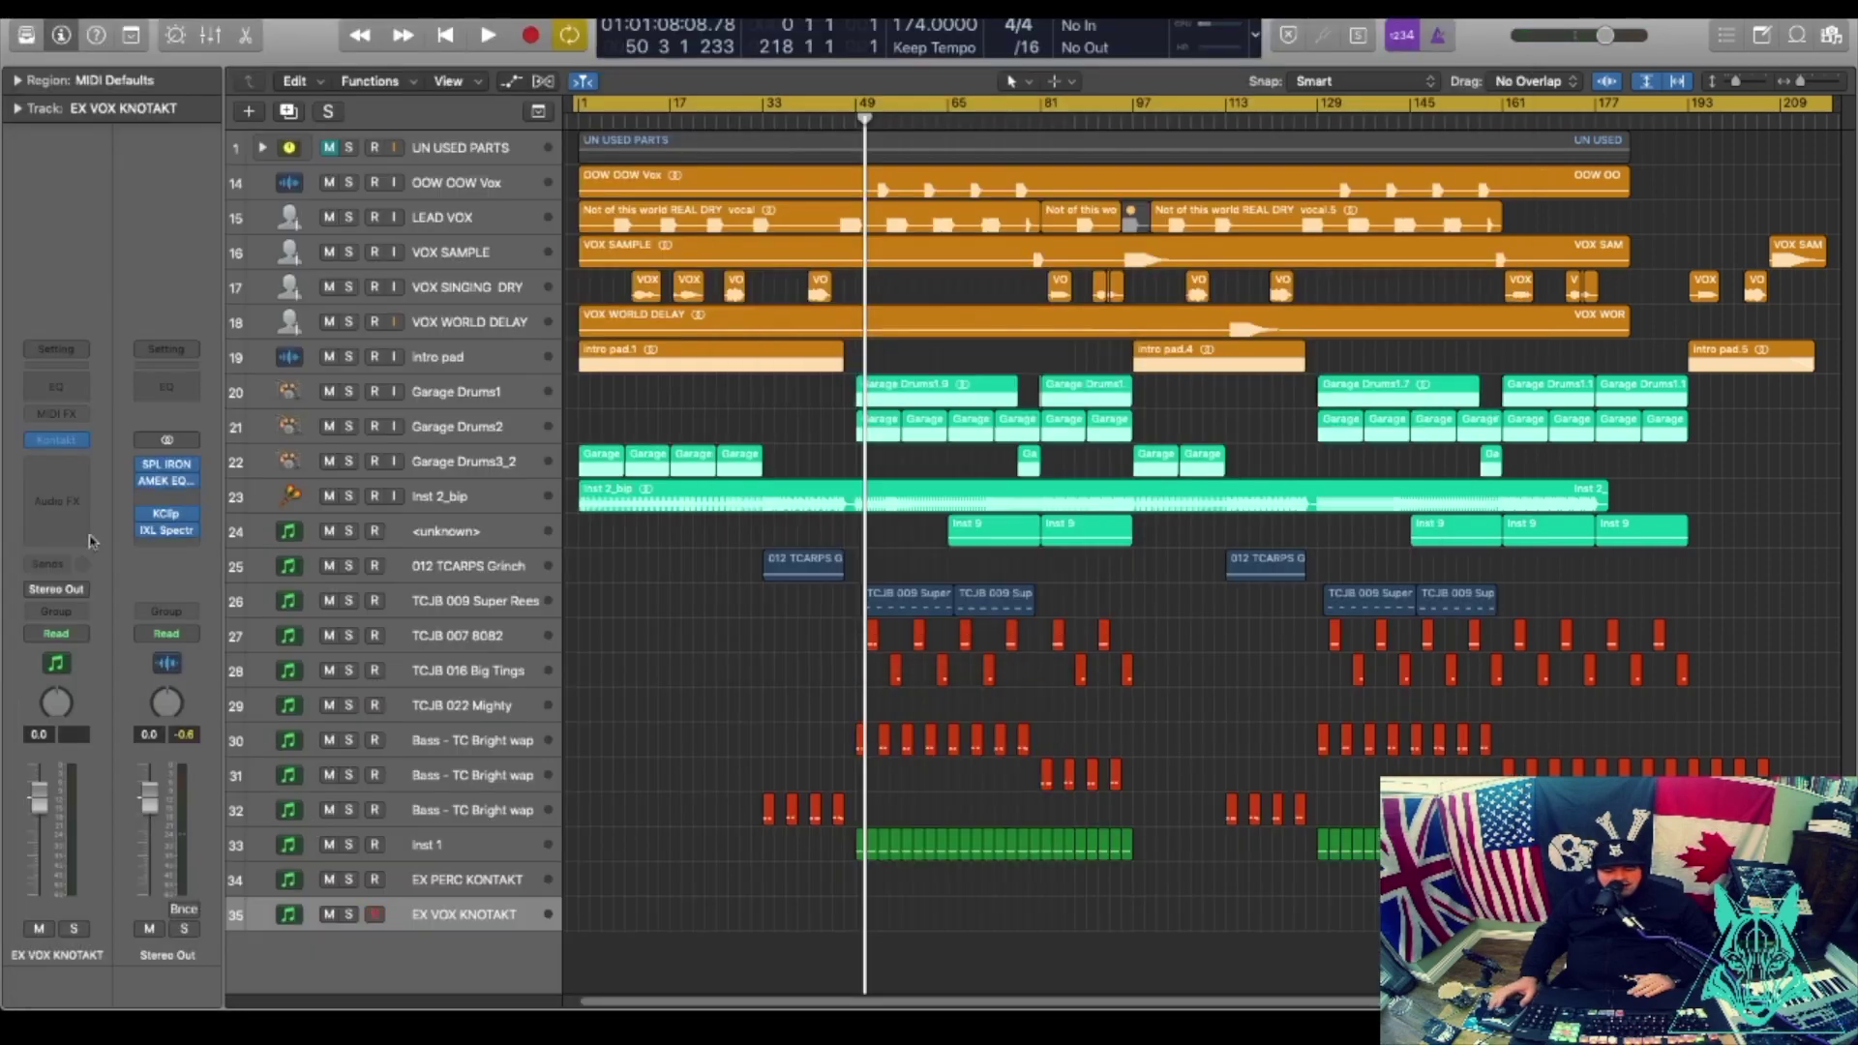
click(61, 441)
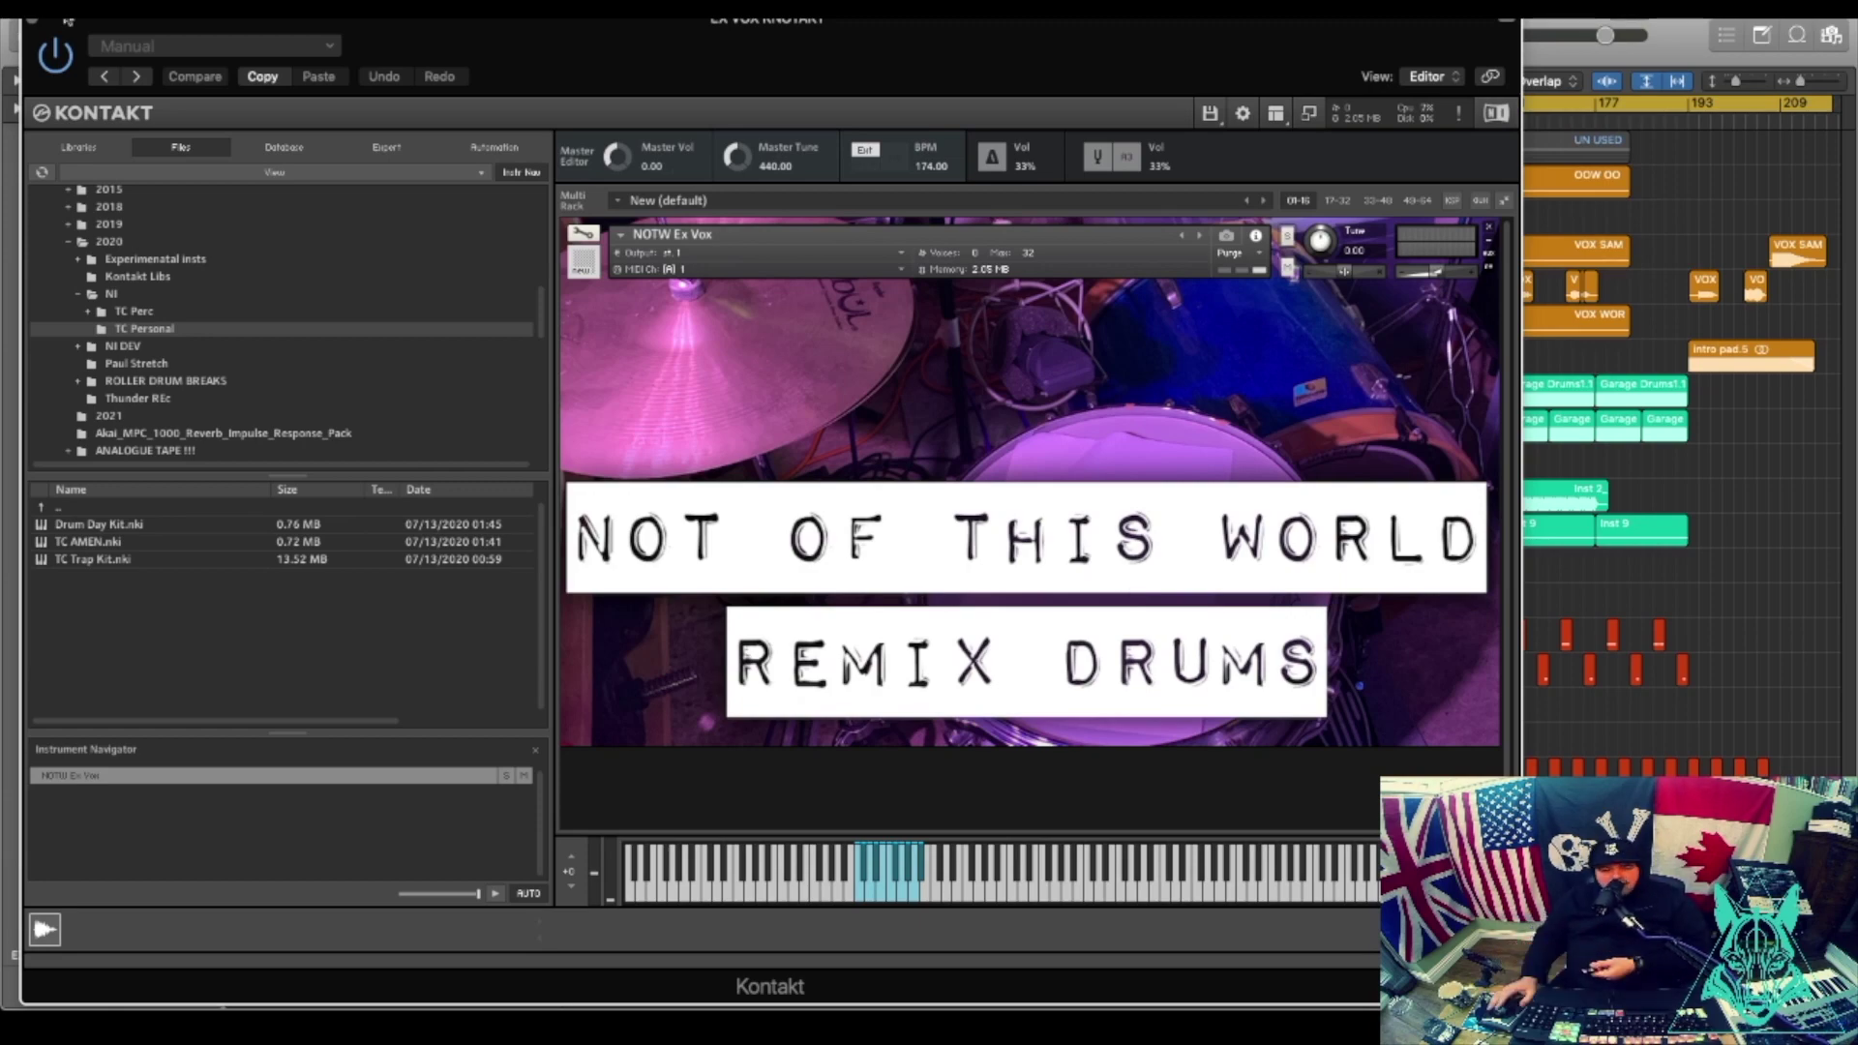
click(30, 20)
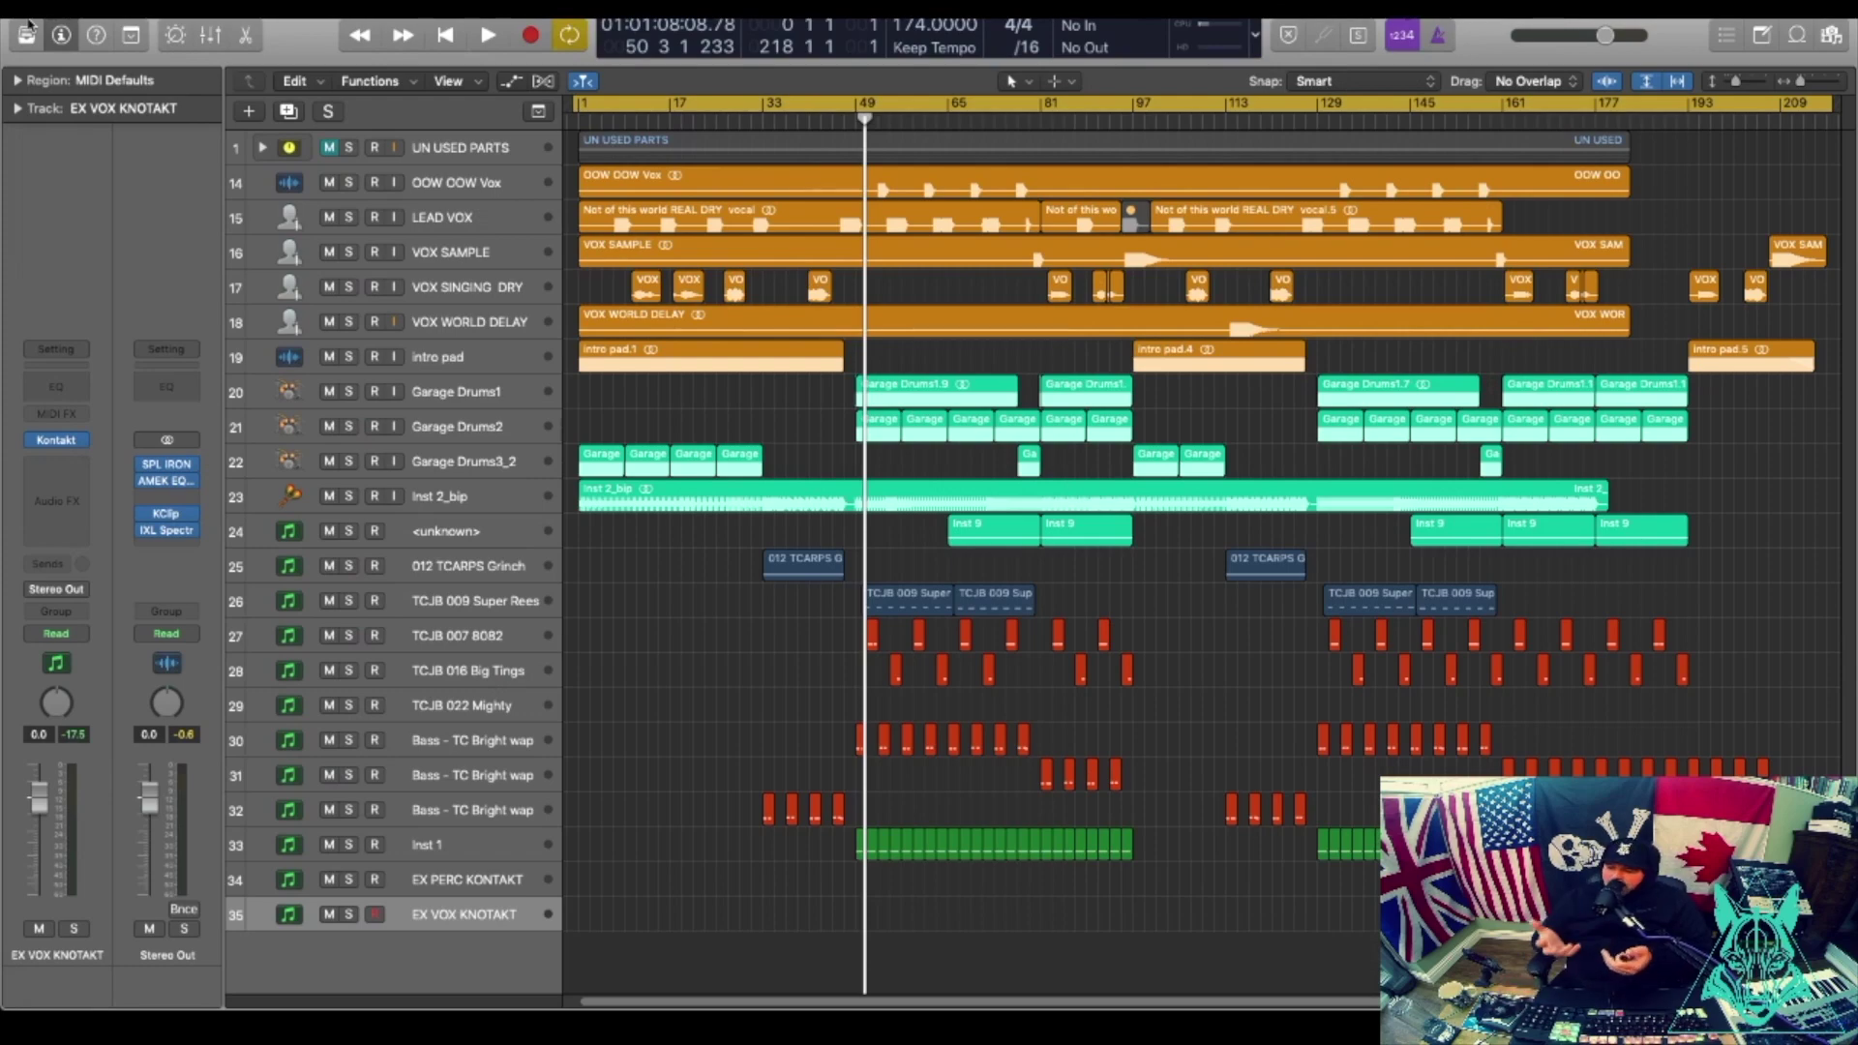